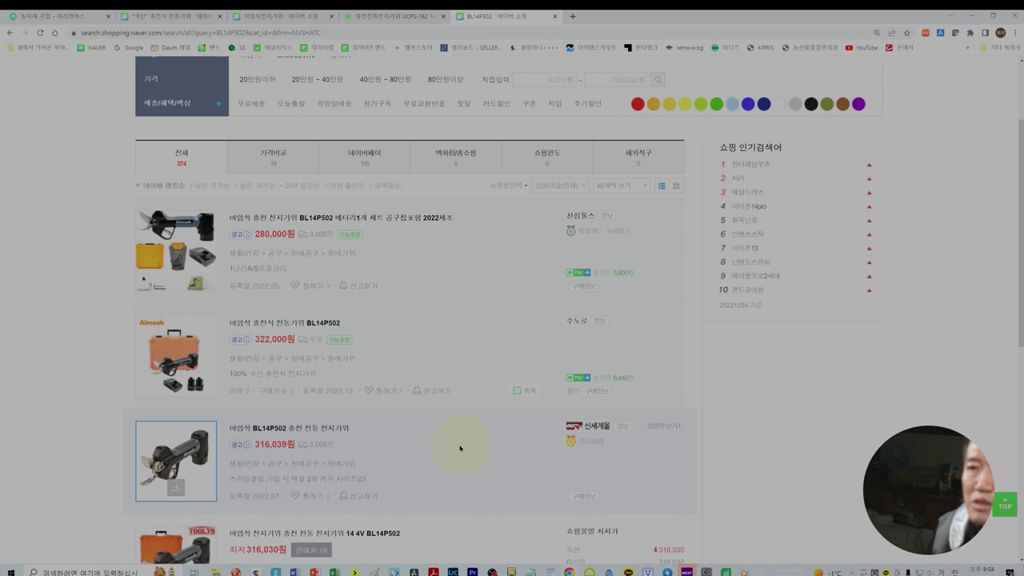
Step: Sort the BL14P502 shopping results by lowest price and browse past the replacement blades to the complete pruning shears
{"action": "scroll", "coordinate": [460, 448], "scroll_direction": "down", "scroll_amount": 2}
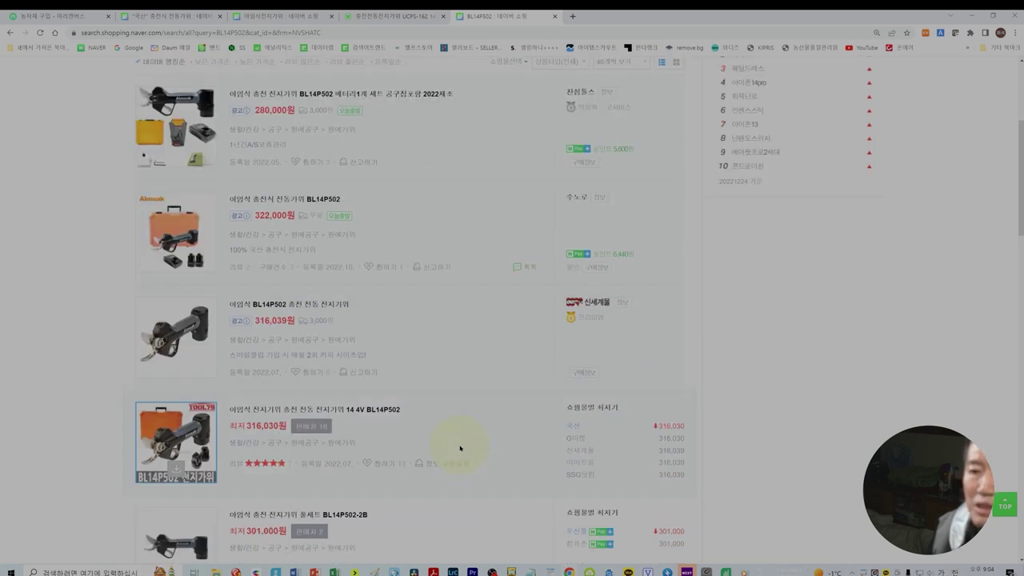
{"action": "scroll", "coordinate": [459, 448], "scroll_direction": "up", "scroll_amount": 2}
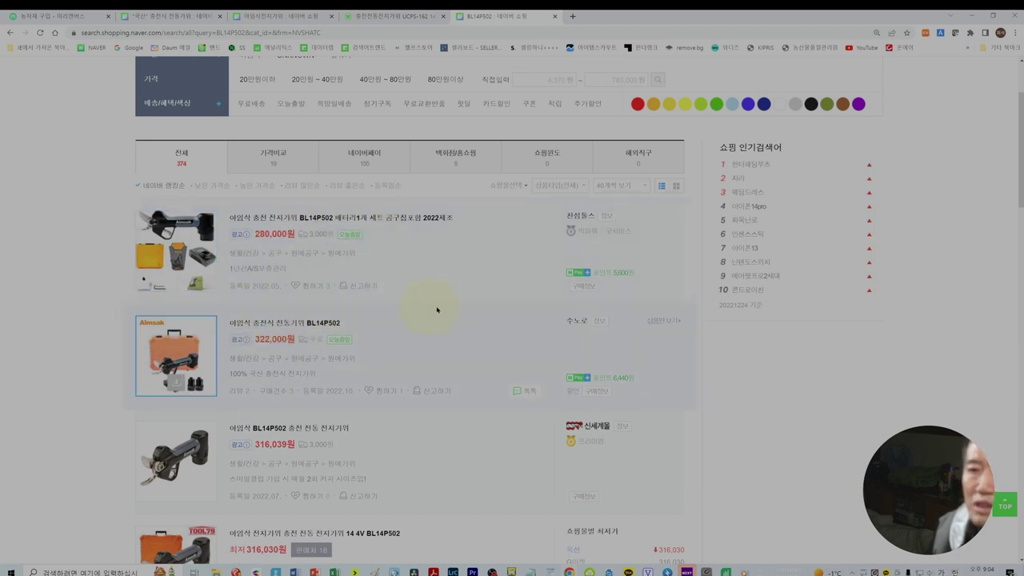
{"action": "left_click", "coordinate": [206, 187]}
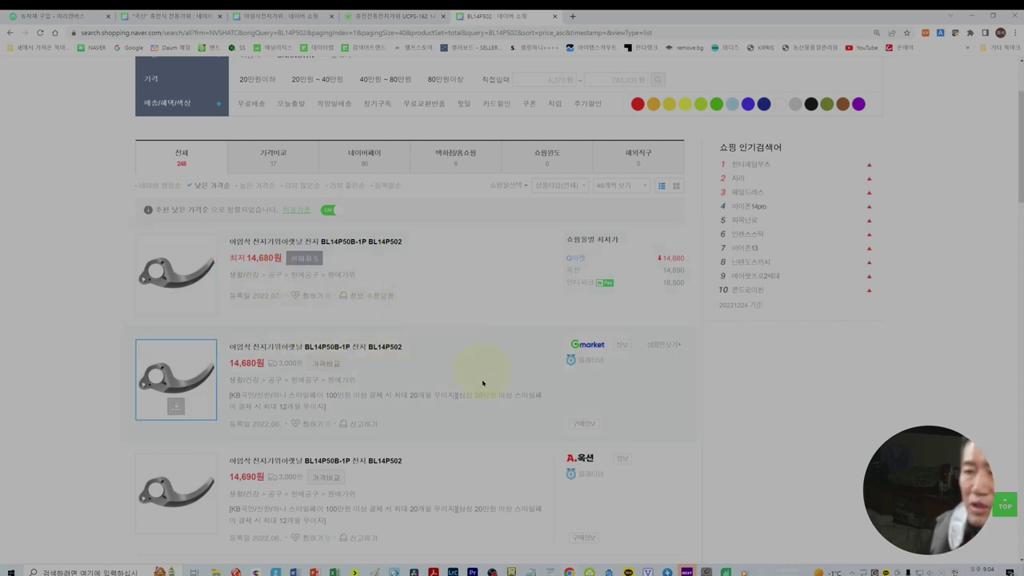
{"action": "scroll", "coordinate": [475, 462], "scroll_direction": "down", "scroll_amount": 9}
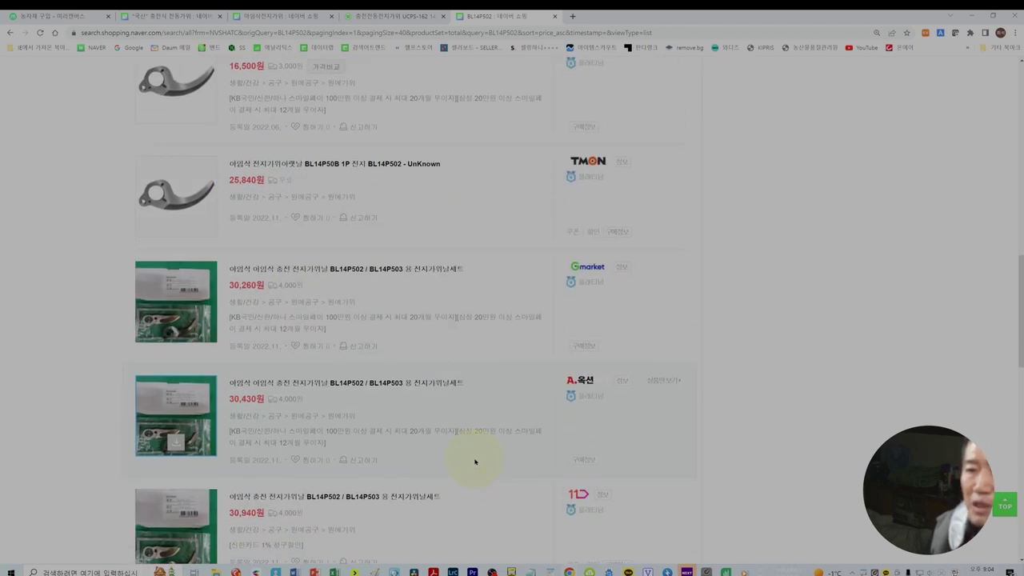
{"action": "scroll", "coordinate": [475, 462], "scroll_direction": "down", "scroll_amount": 6}
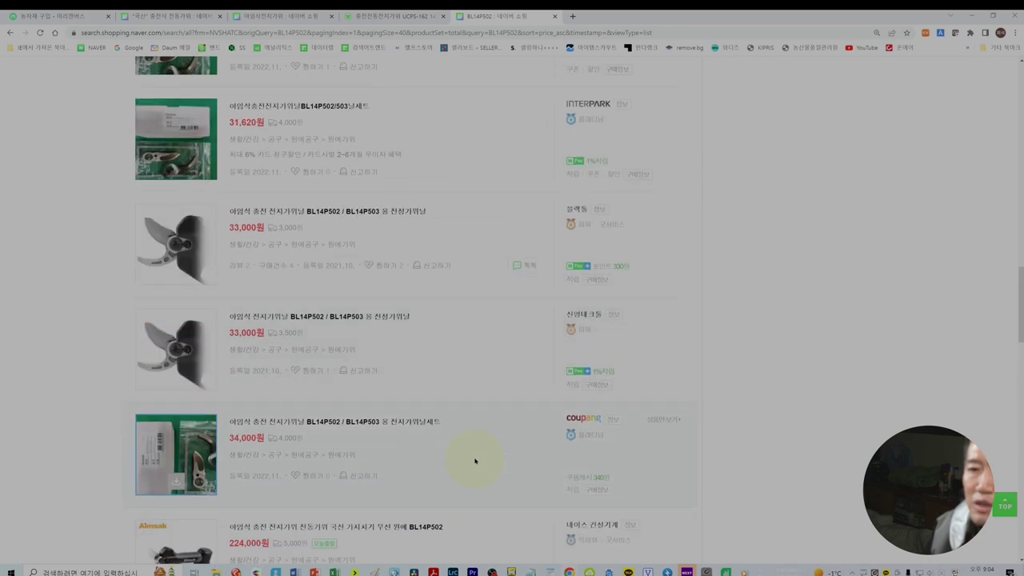
{"action": "scroll", "coordinate": [475, 462], "scroll_direction": "down", "scroll_amount": 5}
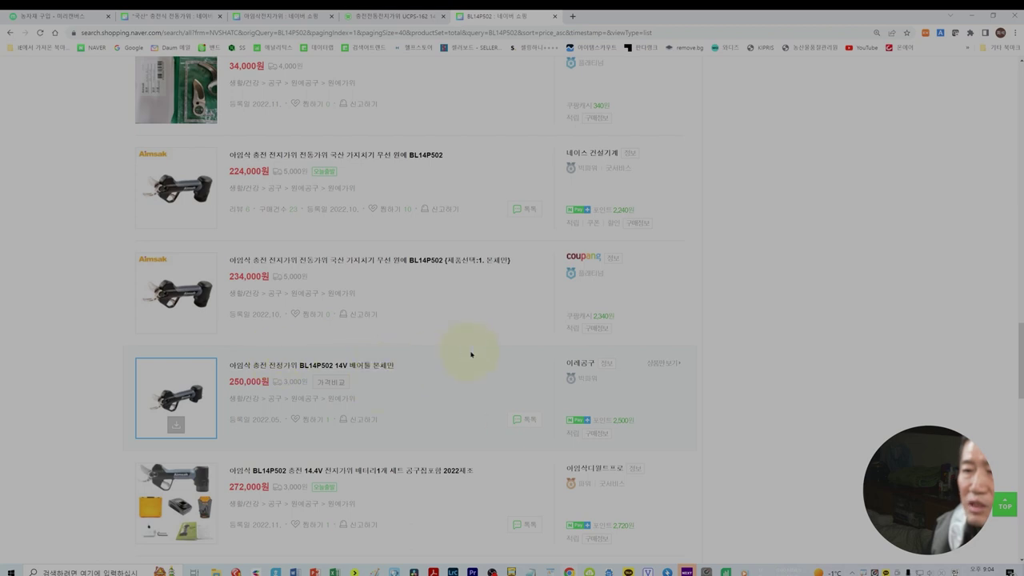
{"action": "scroll", "coordinate": [471, 352], "scroll_direction": "down", "scroll_amount": 3}
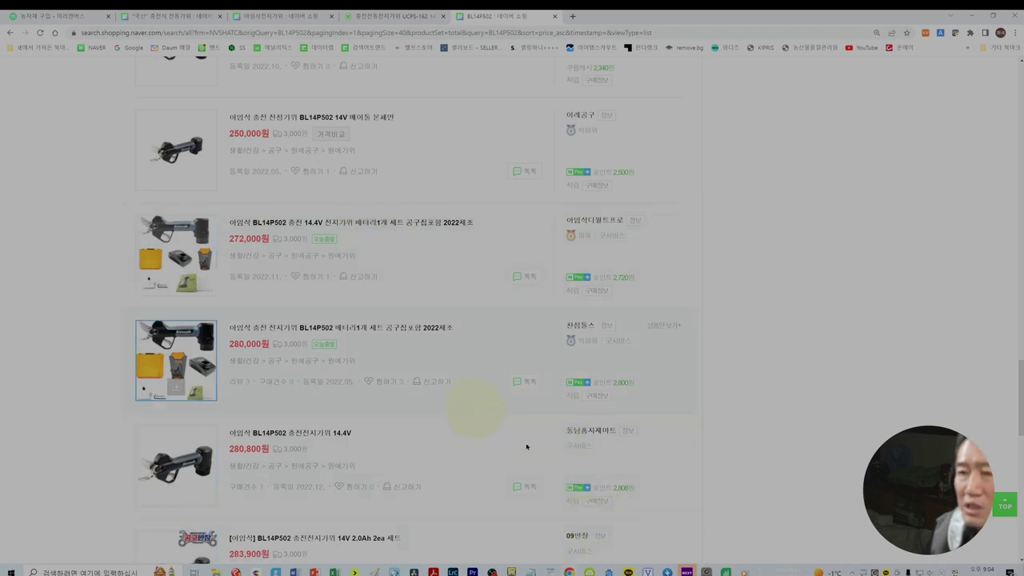
Step: Switch to the BL14P502/BL14P503 price comparison spreadsheet and open the 수노로 row's product link, allowing it once
{"action": "left_click", "coordinate": [725, 572]}
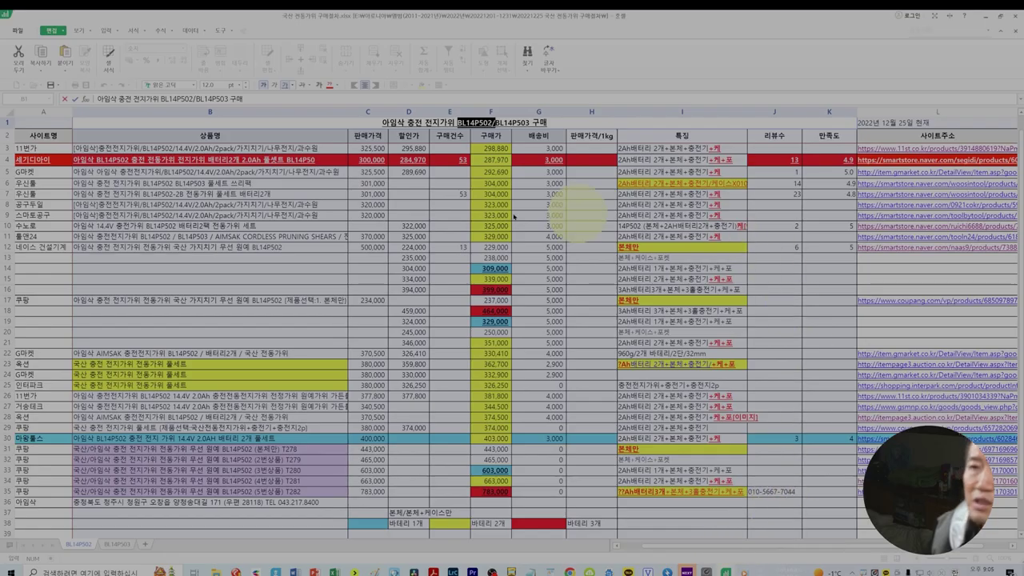
{"action": "left_click", "coordinate": [284, 185]}
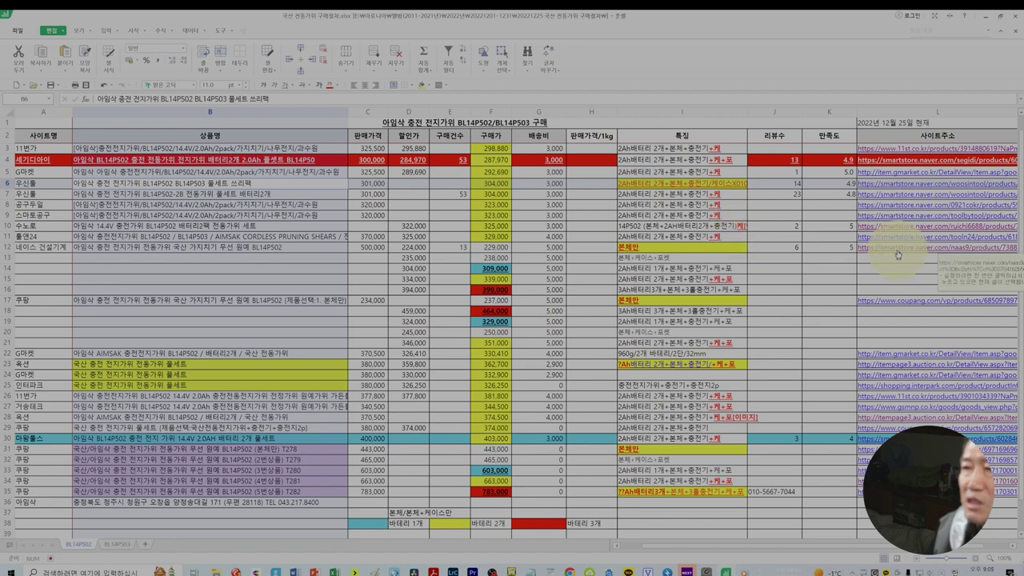
{"action": "left_click", "coordinate": [900, 225]}
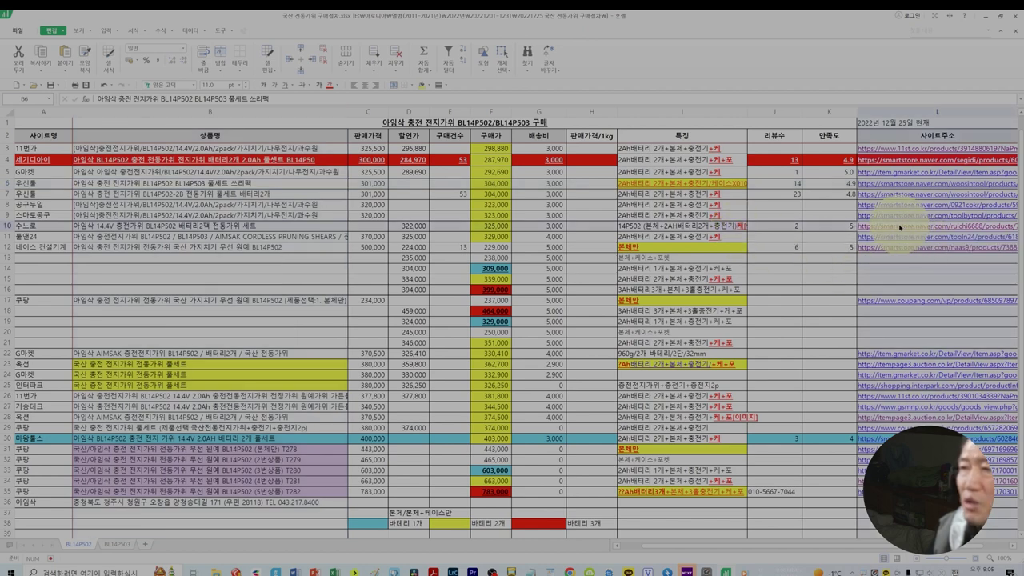
{"action": "left_click", "coordinate": [470, 306]}
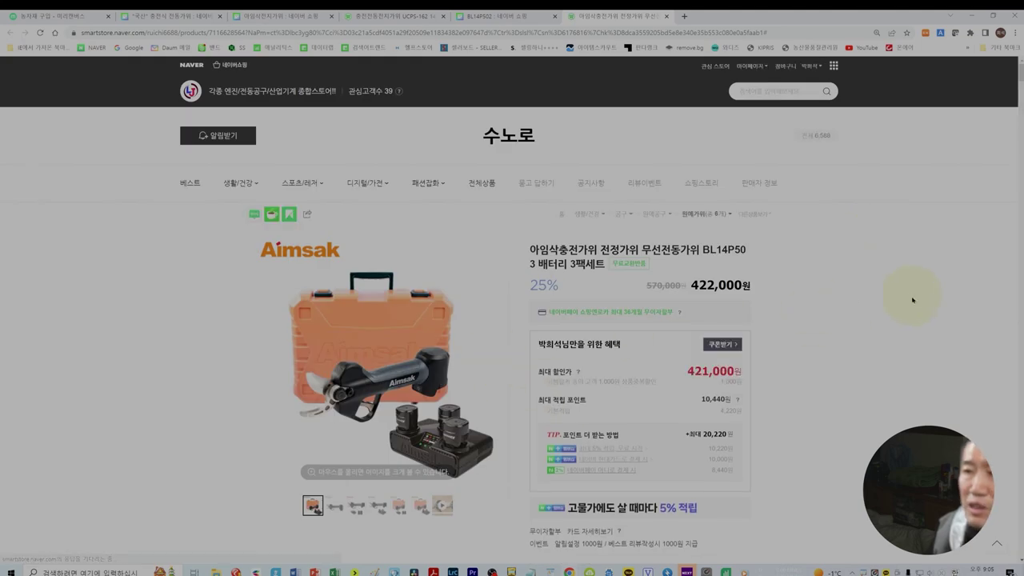
Step: Examine the 수노로 product page for the BL-14P502 and BL-14P503 options, specifications, included parts and delivery terms
{"action": "scroll", "coordinate": [910, 297], "scroll_direction": "down", "scroll_amount": 5}
{"action": "scroll", "coordinate": [912, 301], "scroll_direction": "down", "scroll_amount": 15}
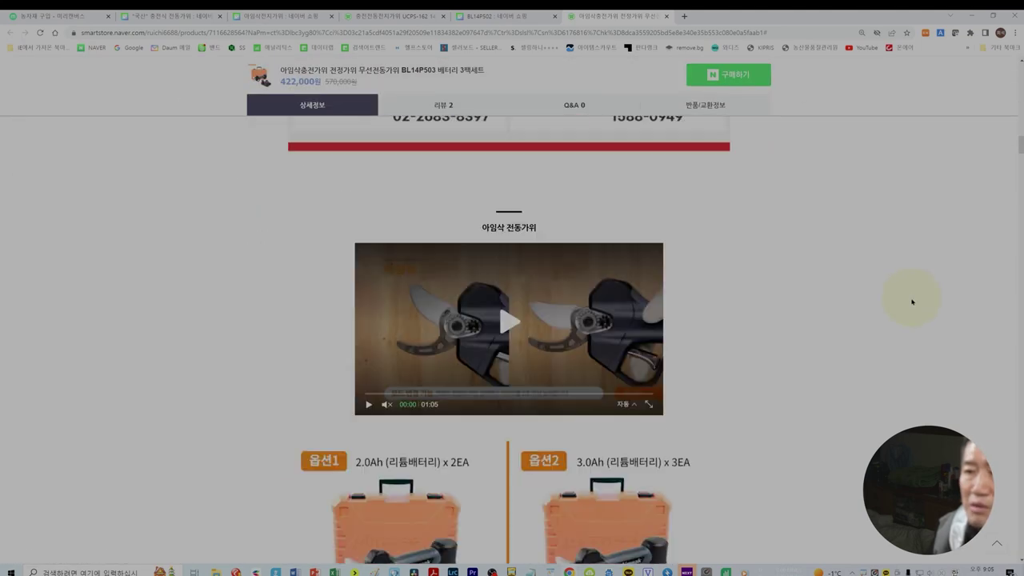
{"action": "scroll", "coordinate": [912, 301], "scroll_direction": "down", "scroll_amount": 15}
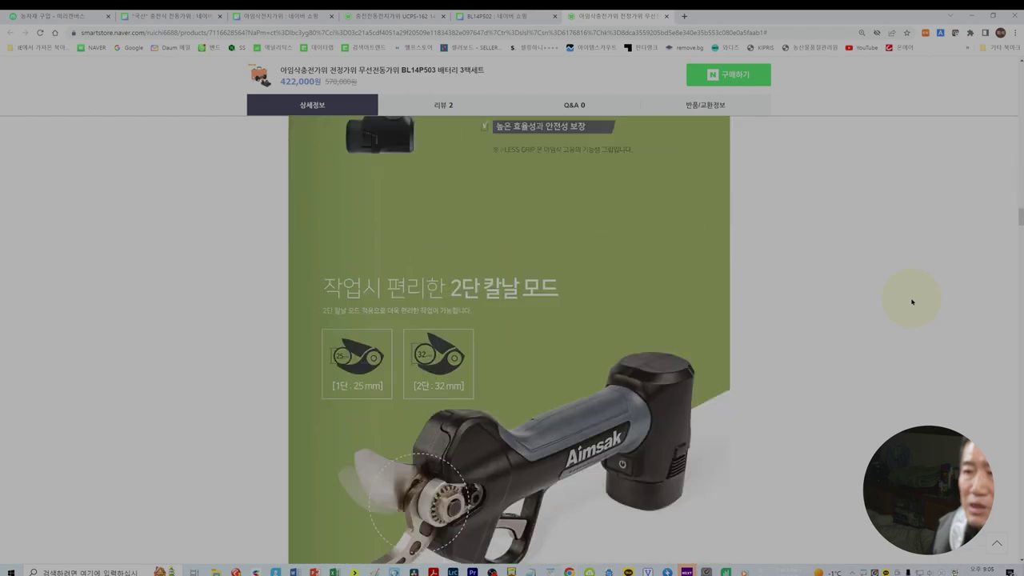
{"action": "scroll", "coordinate": [912, 302], "scroll_direction": "down", "scroll_amount": 15}
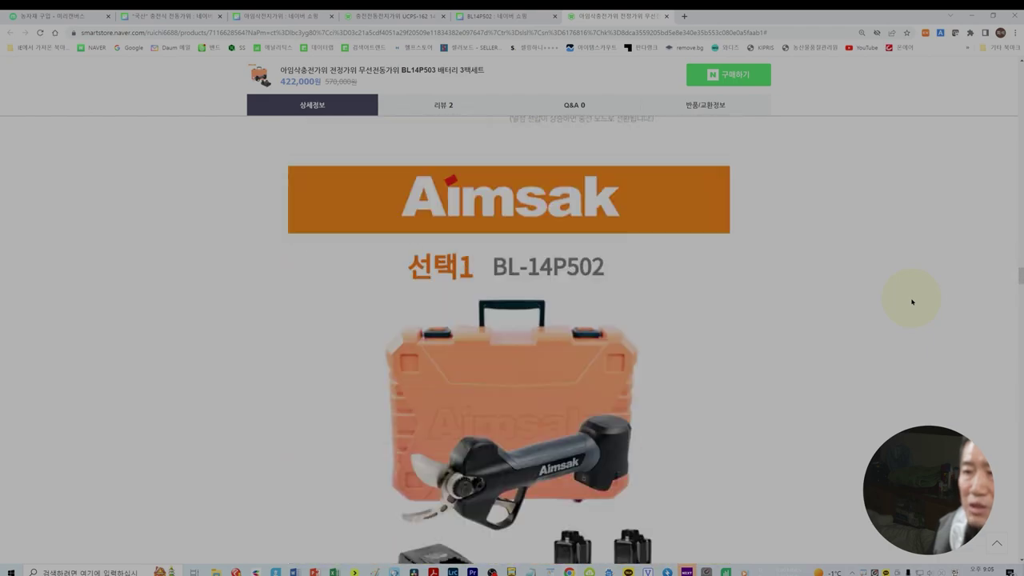
{"action": "scroll", "coordinate": [911, 301], "scroll_direction": "down", "scroll_amount": 15}
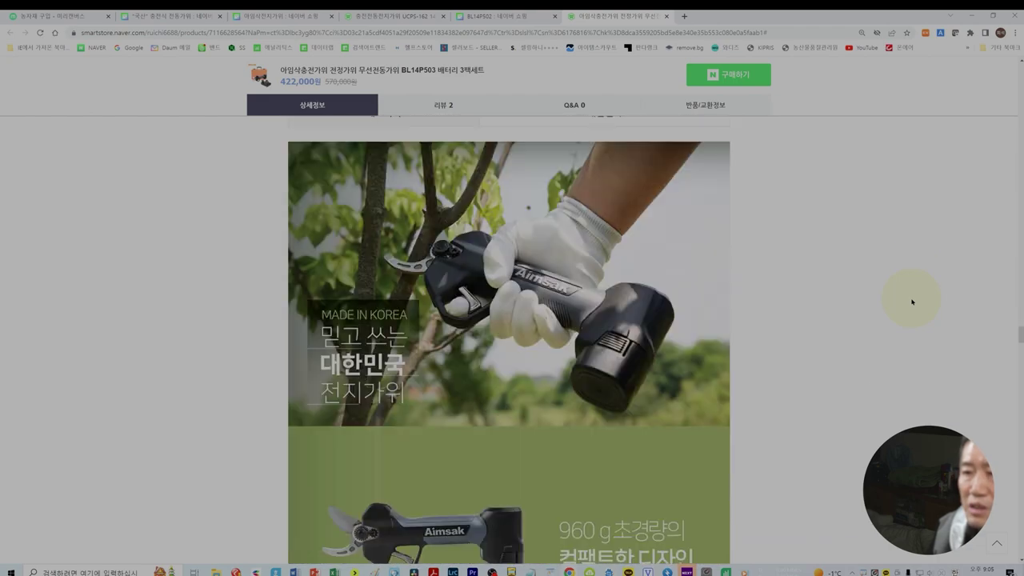
{"action": "scroll", "coordinate": [912, 301], "scroll_direction": "down", "scroll_amount": 15}
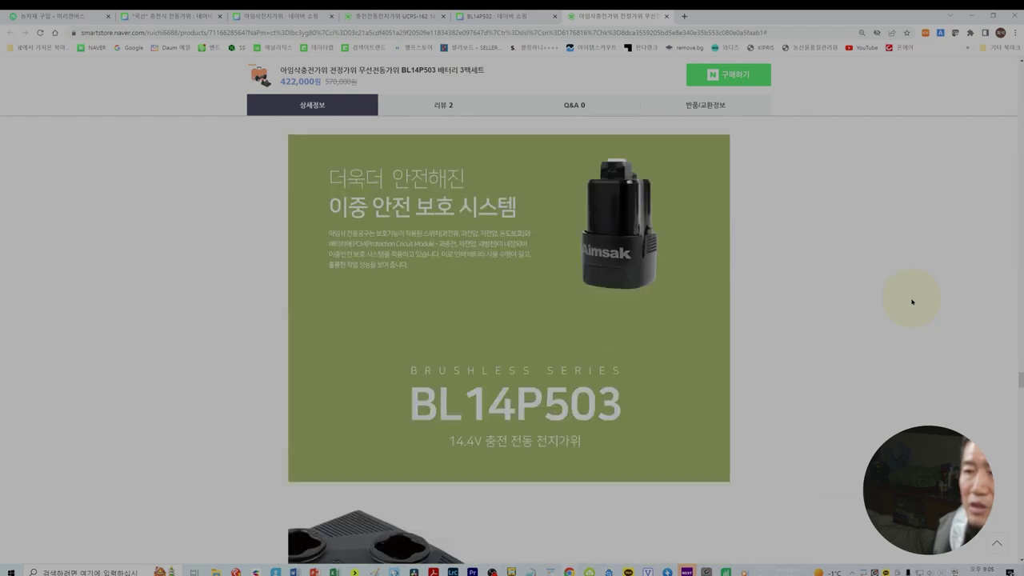
{"action": "scroll", "coordinate": [912, 302], "scroll_direction": "down", "scroll_amount": 15}
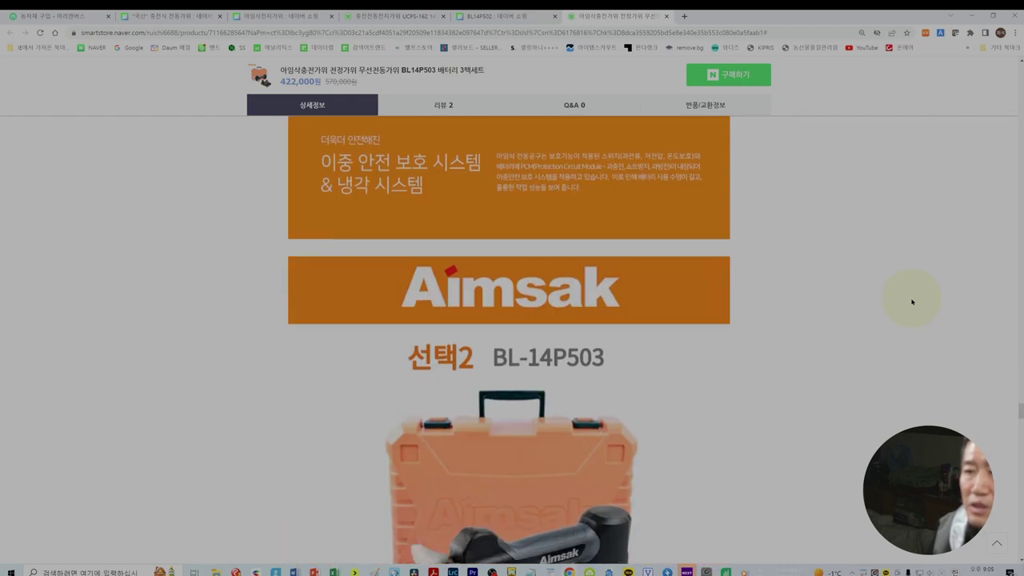
{"action": "scroll", "coordinate": [912, 302], "scroll_direction": "down", "scroll_amount": 15}
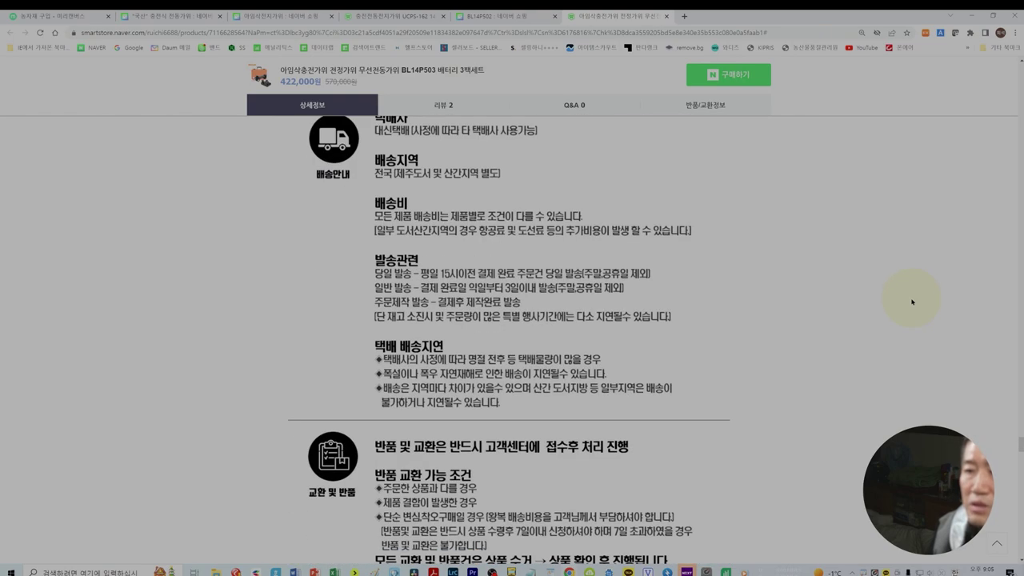
{"action": "scroll", "coordinate": [912, 302], "scroll_direction": "up", "scroll_amount": 8}
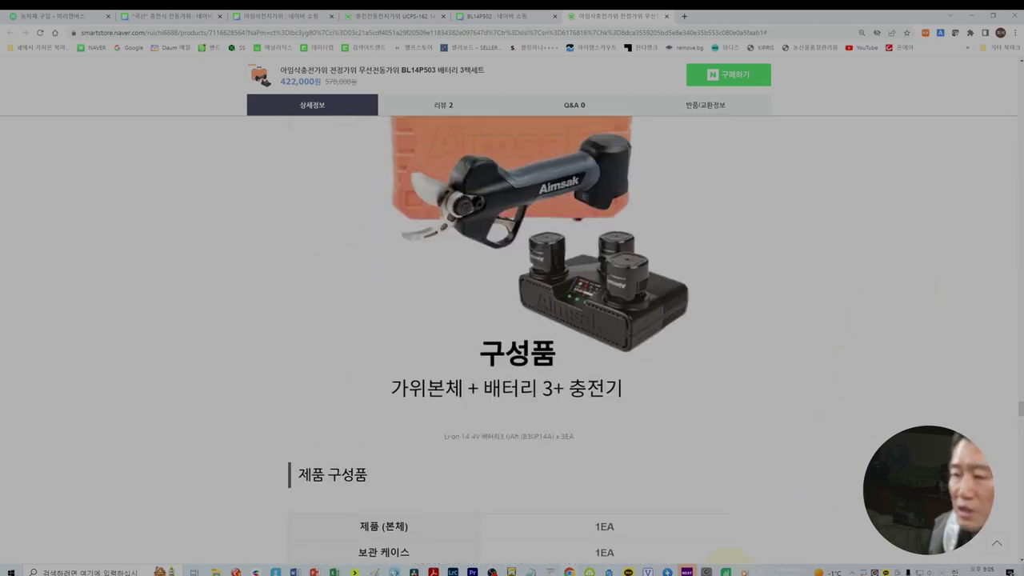
Step: Open the 네이스 건설기계 link from the spreadsheet, allowing it once, and review that store's BL14P502 specifications and package contents
{"action": "left_click", "coordinate": [725, 571]}
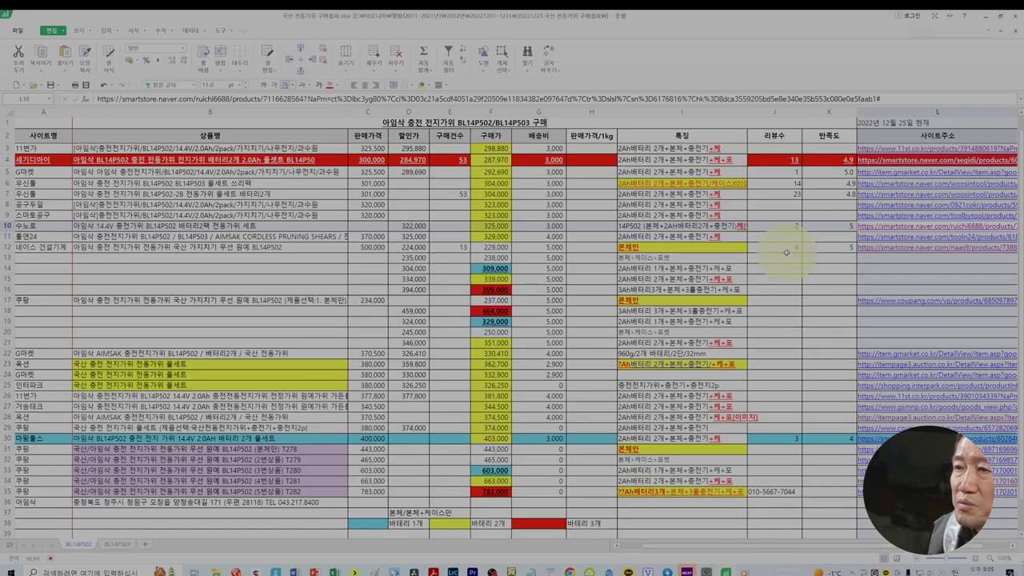
{"action": "left_click", "coordinate": [885, 249]}
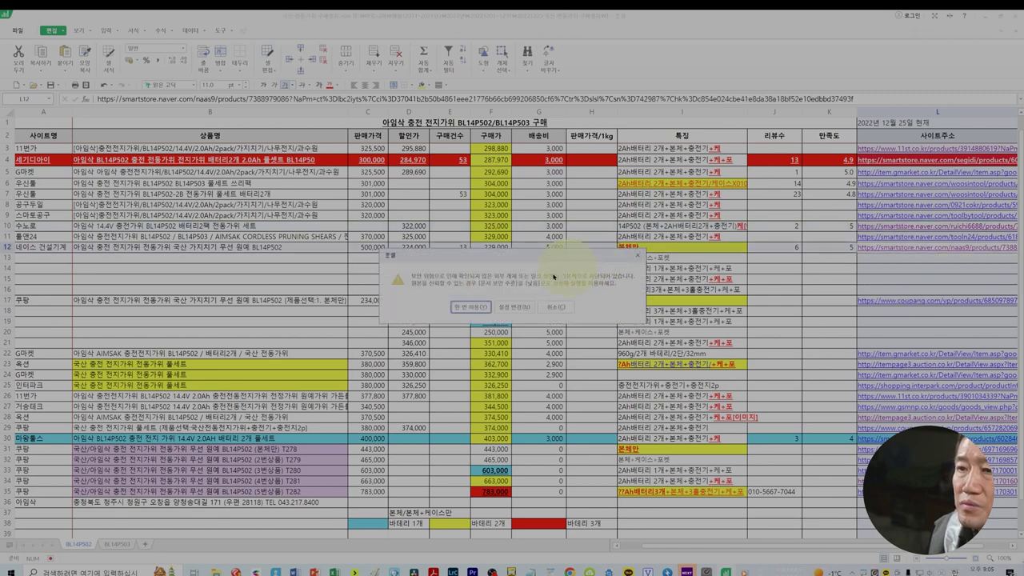
{"action": "left_click", "coordinate": [461, 308]}
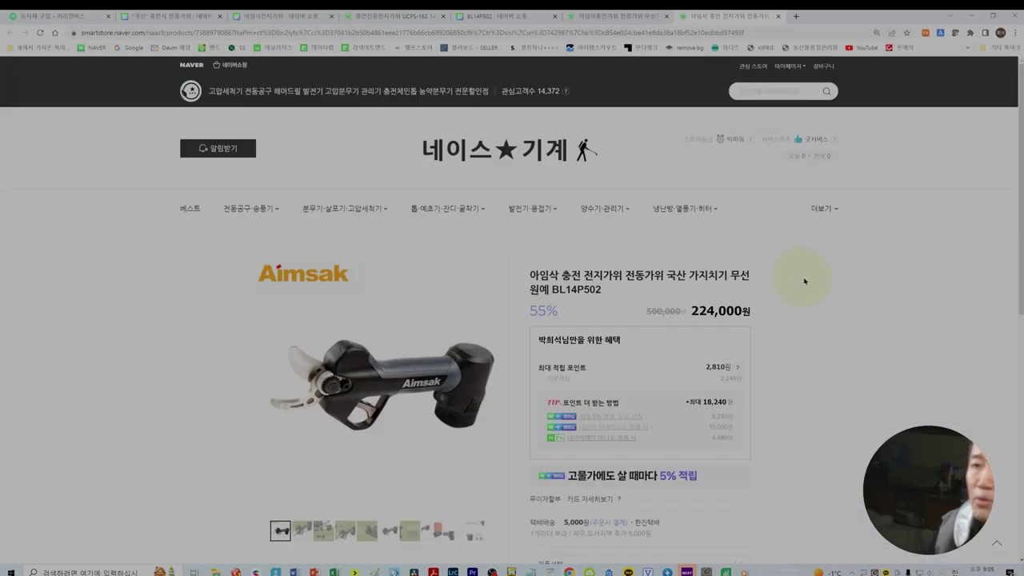
{"action": "scroll", "coordinate": [883, 336], "scroll_direction": "down", "scroll_amount": 15}
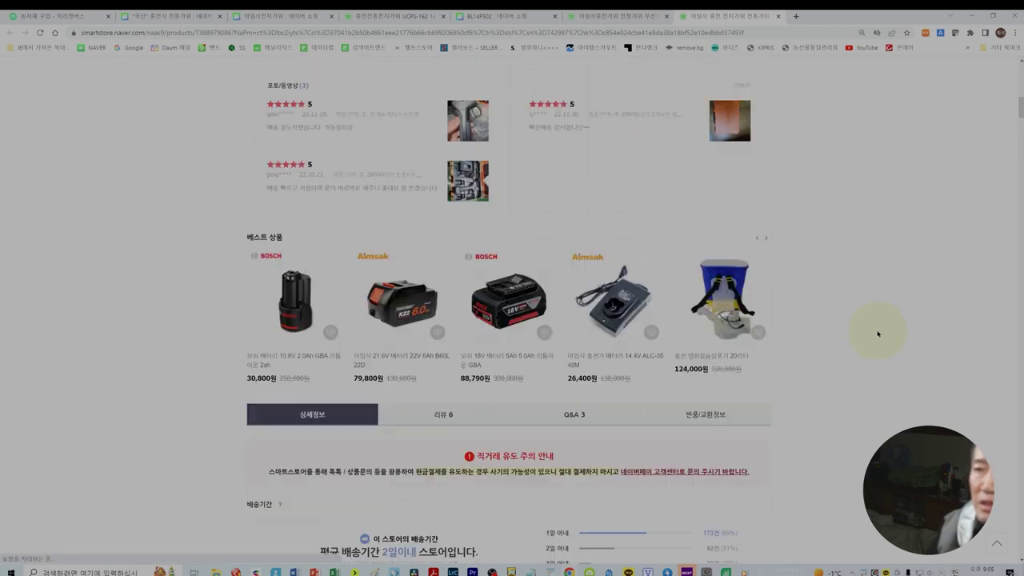
{"action": "scroll", "coordinate": [877, 334], "scroll_direction": "down", "scroll_amount": 15}
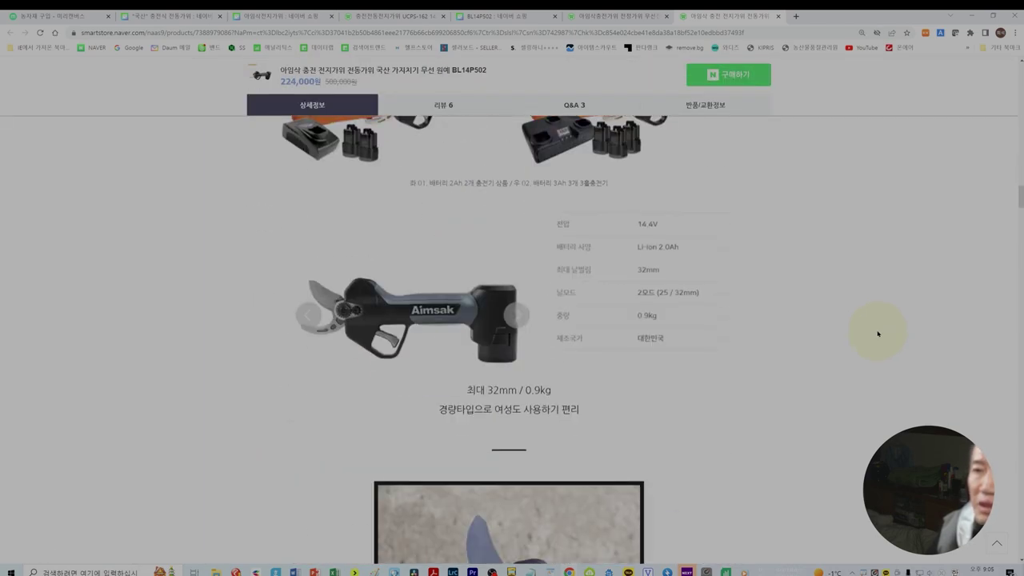
{"action": "scroll", "coordinate": [878, 333], "scroll_direction": "down", "scroll_amount": 15}
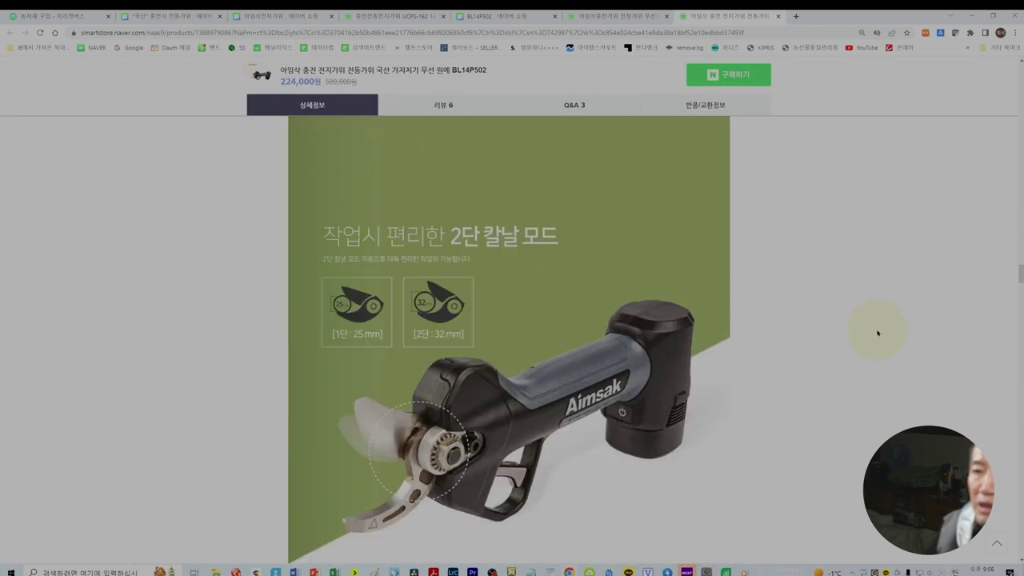
{"action": "scroll", "coordinate": [877, 334], "scroll_direction": "up", "scroll_amount": 15}
{"action": "scroll", "coordinate": [878, 334], "scroll_direction": "down", "scroll_amount": 10}
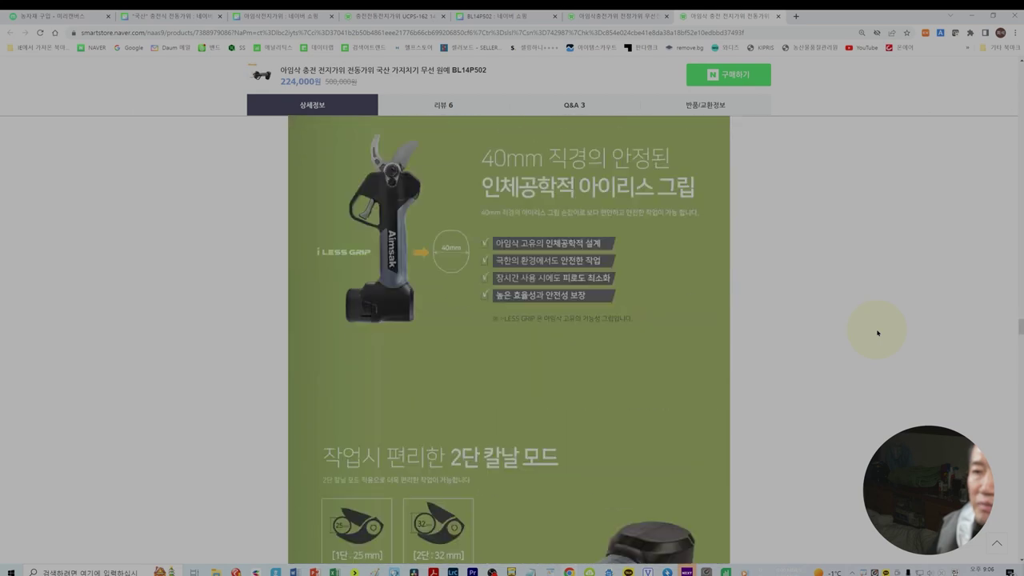
{"action": "scroll", "coordinate": [877, 333], "scroll_direction": "down", "scroll_amount": 15}
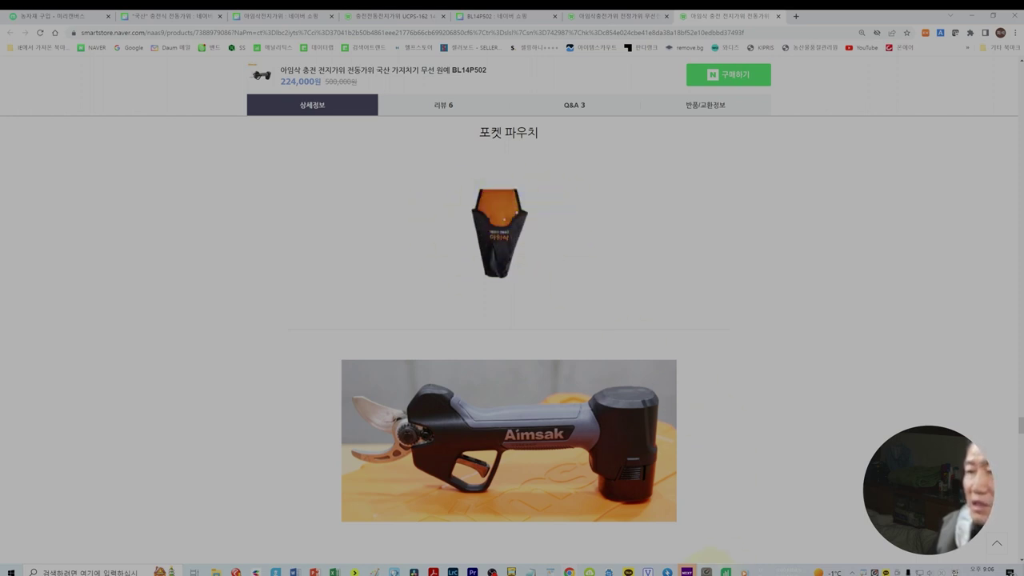
Step: Return to the spreadsheet, select the 11번가 purchase price, and open the 세기디아이 row's product link
{"action": "left_click", "coordinate": [724, 571]}
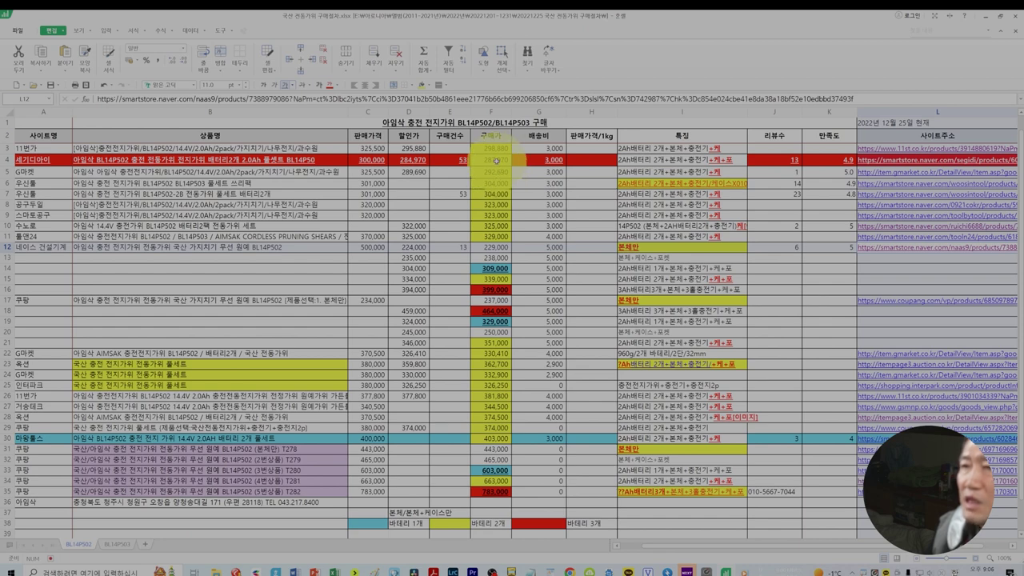
{"action": "left_click", "coordinate": [493, 149]}
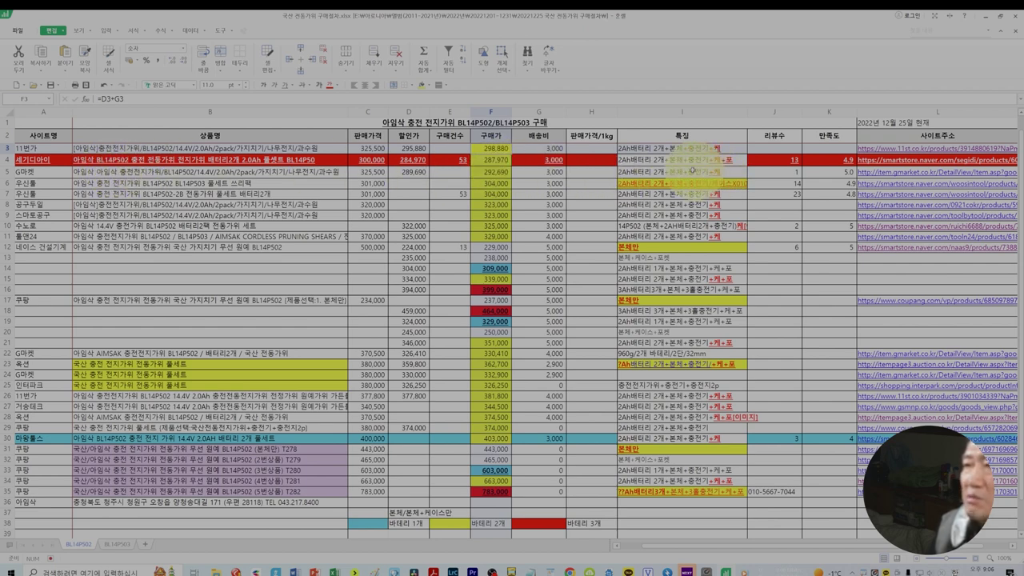
{"action": "left_click", "coordinate": [888, 166]}
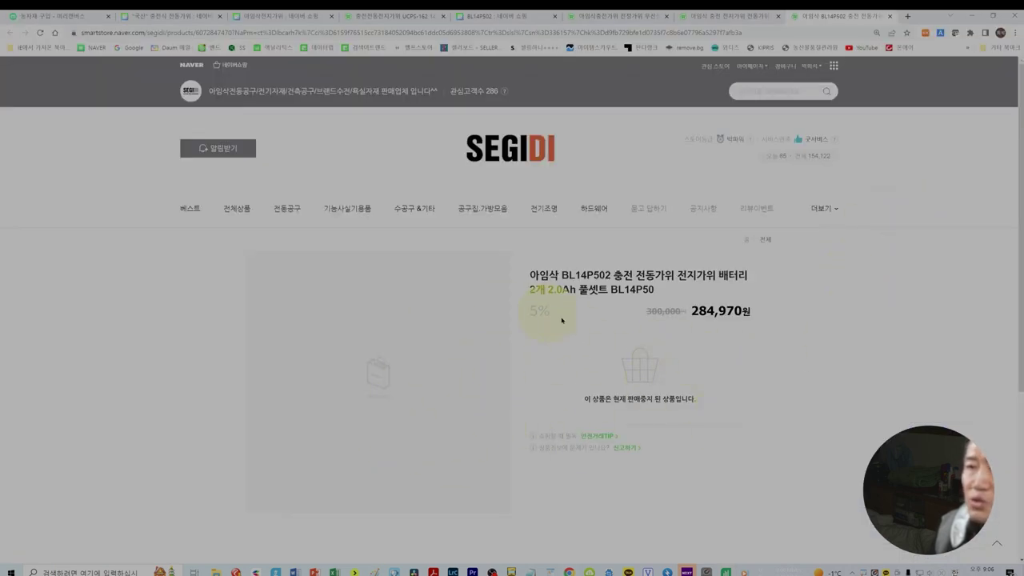
Step: Return to the spreadsheet, select the T281 row's purchase price, and open that row's Coupang product page
{"action": "key", "text": "alt+Tab"}
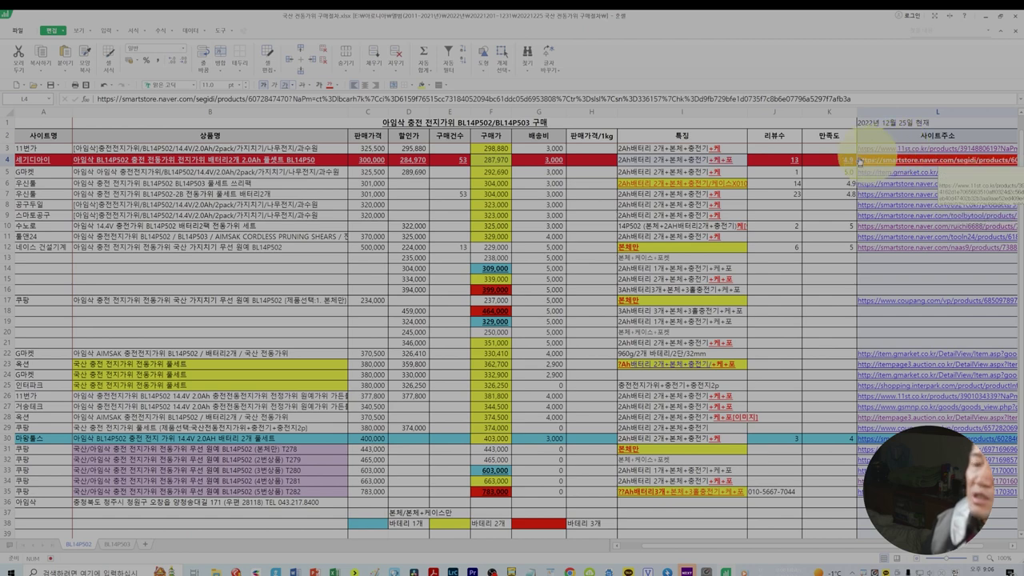
{"action": "left_click", "coordinate": [637, 150]}
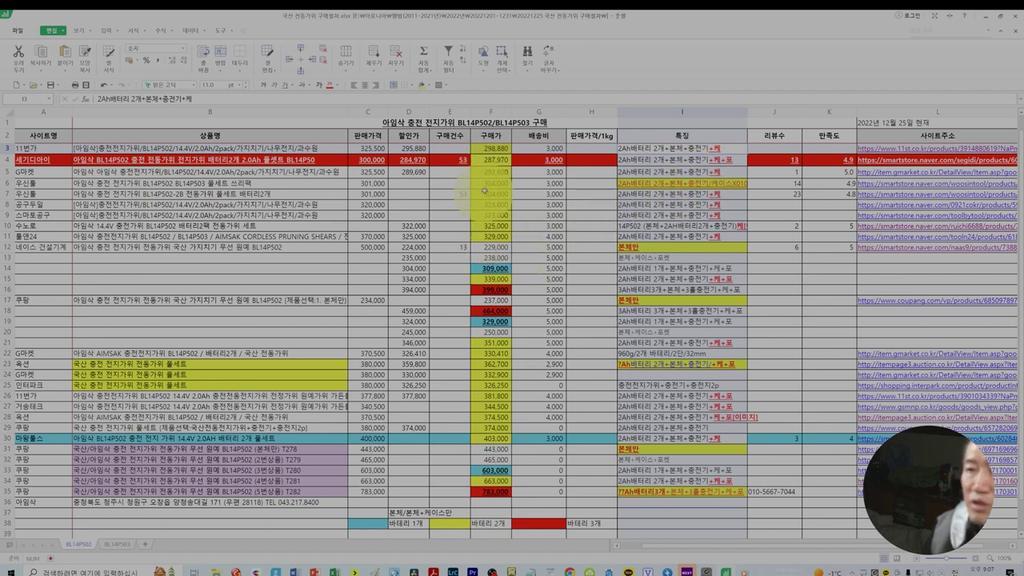
{"action": "left_click", "coordinate": [496, 481]}
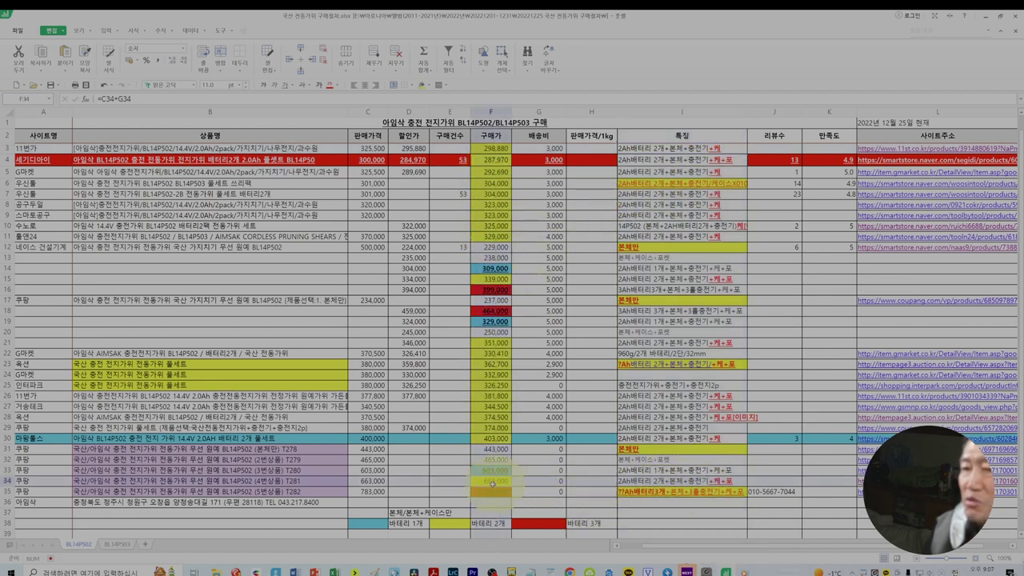
{"action": "left_click", "coordinate": [927, 482]}
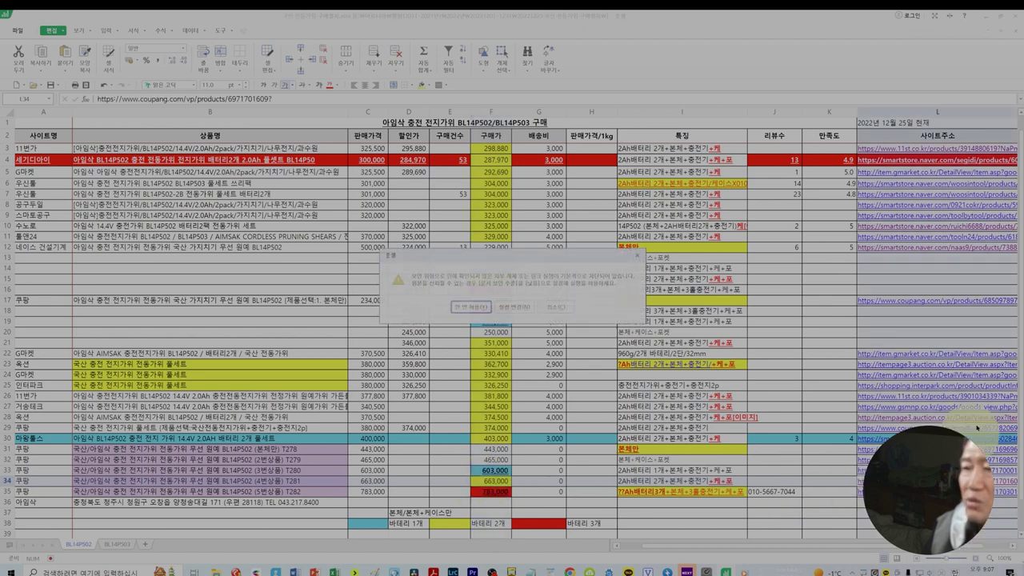
{"action": "left_click", "coordinate": [549, 312]}
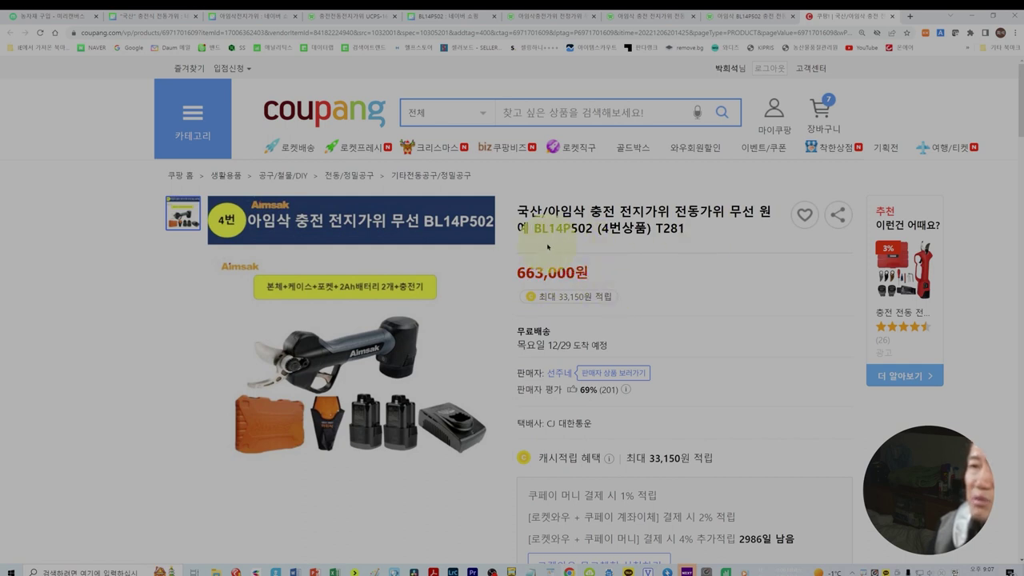
Step: Return from the Coupang page to the spreadsheet, compare its listings, and select the first 11번가 row's purchase price
{"action": "mouse_move", "coordinate": [422, 441]}
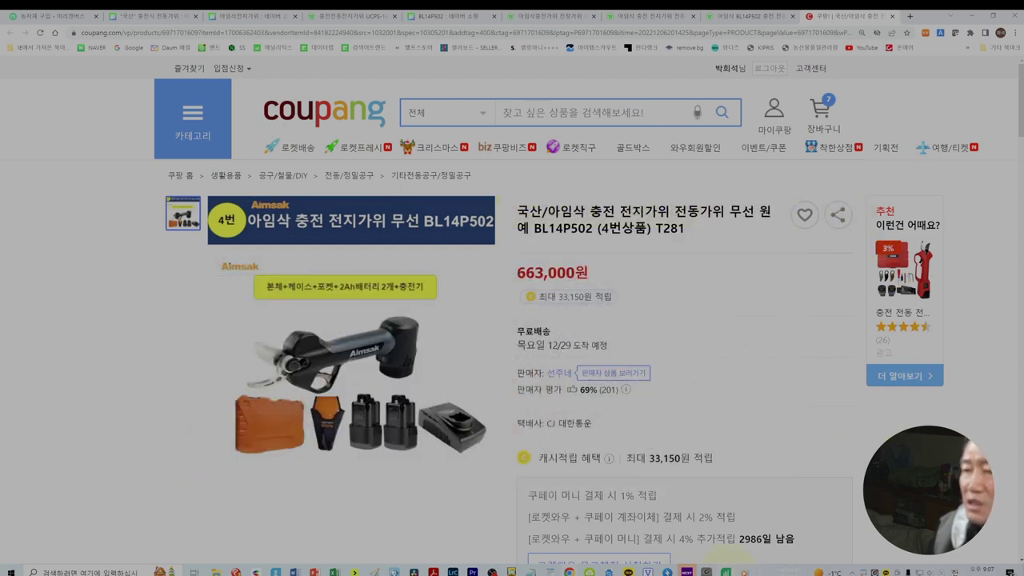
{"action": "left_click", "coordinate": [725, 571]}
{"action": "scroll", "coordinate": [778, 531], "scroll_direction": "down", "scroll_amount": 3}
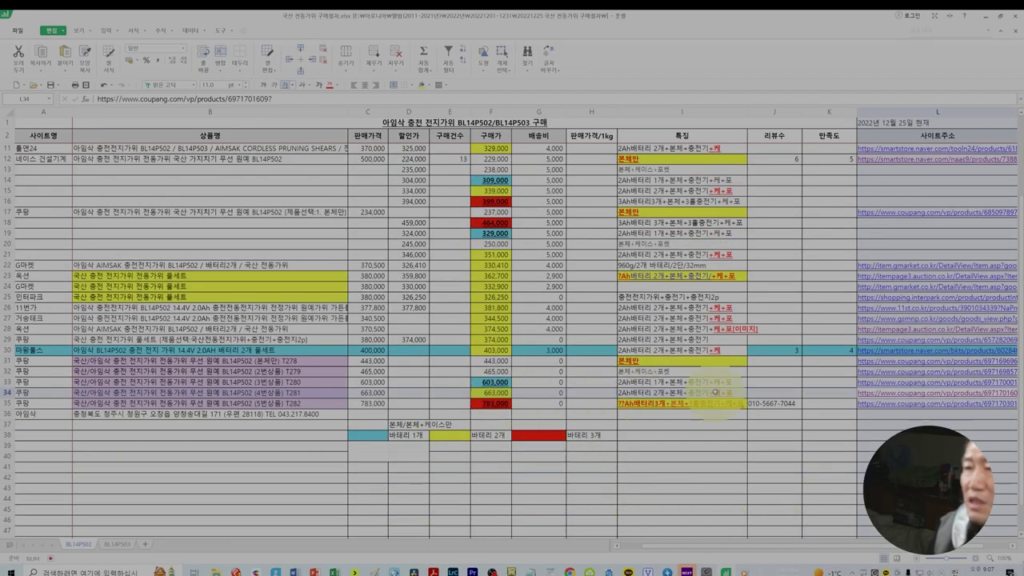
{"action": "scroll", "coordinate": [923, 397], "scroll_direction": "up", "scroll_amount": 3}
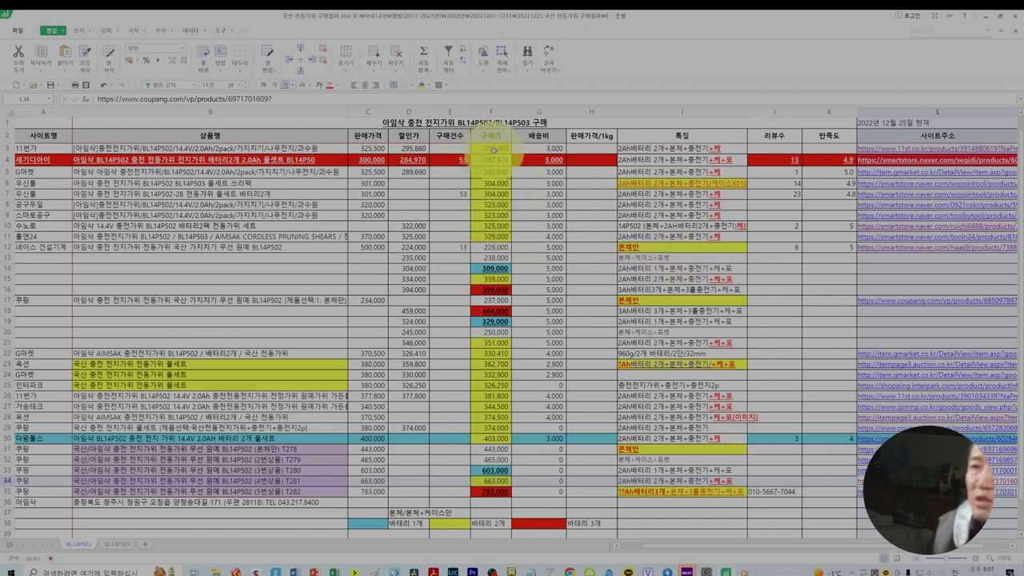
{"action": "left_click", "coordinate": [488, 148]}
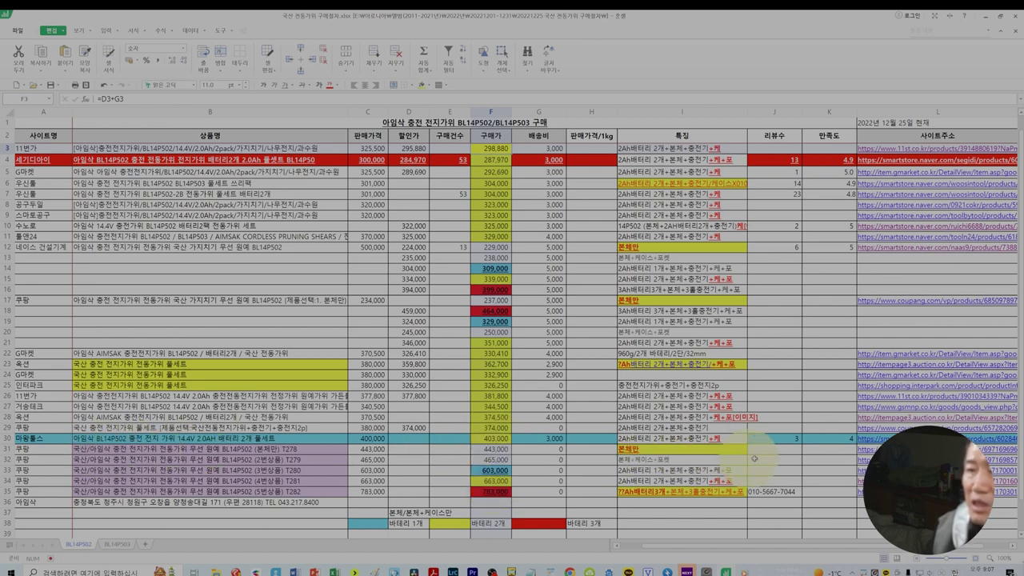
Step: Check the 마왕툴스 row's review count and satisfaction rating, then open its product link and review the page's price, delivery fee and ratings
{"action": "left_click", "coordinate": [787, 439]}
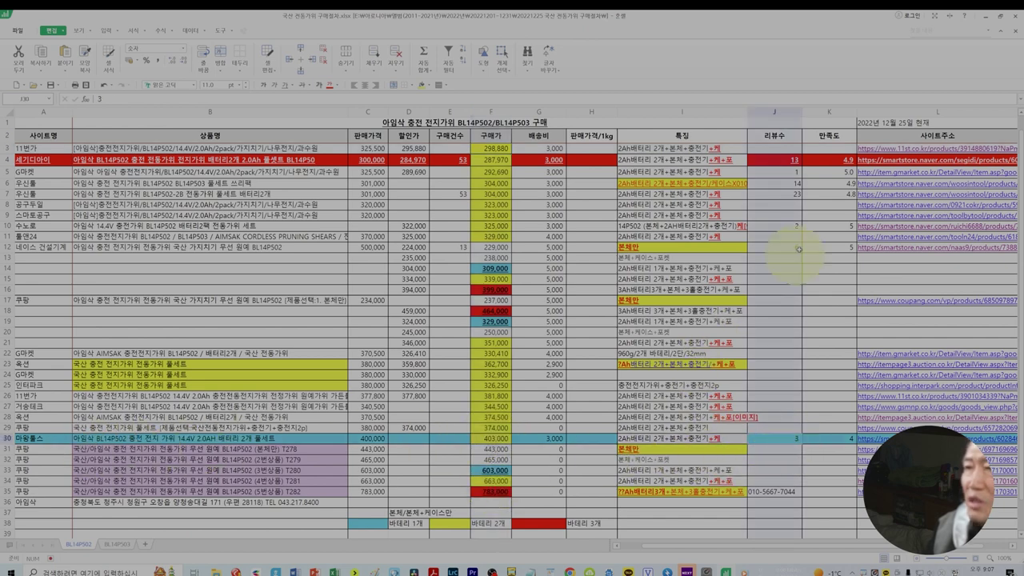
{"action": "left_click", "coordinate": [840, 438]}
{"action": "left_click", "coordinate": [865, 438]}
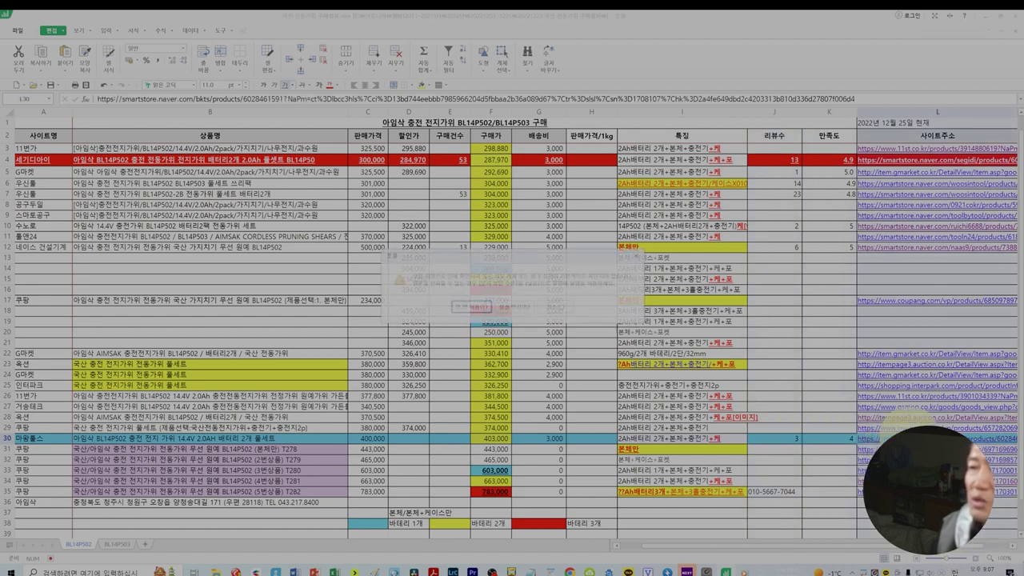
{"action": "left_click", "coordinate": [466, 307]}
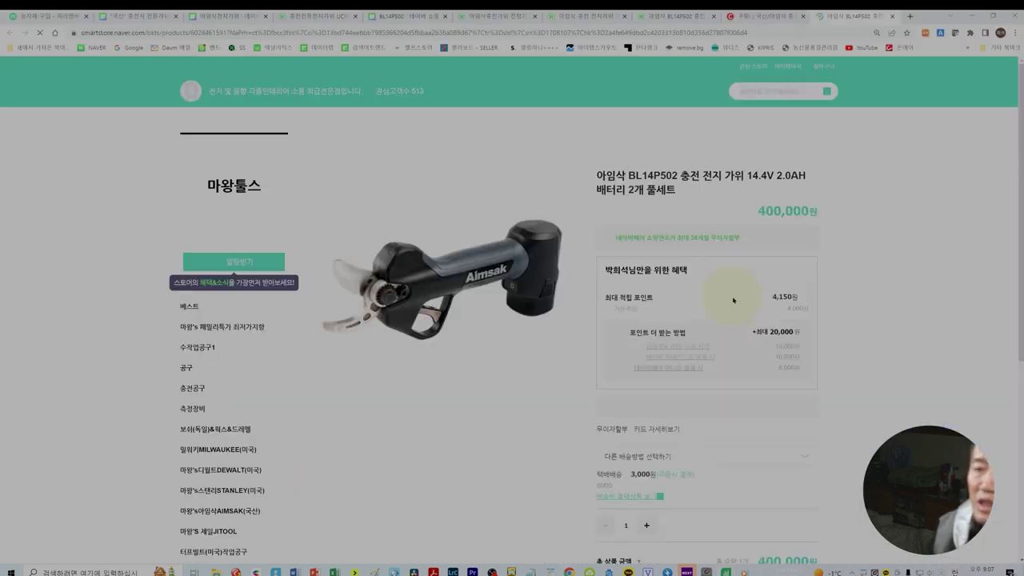
{"action": "scroll", "coordinate": [879, 357], "scroll_direction": "down", "scroll_amount": 3}
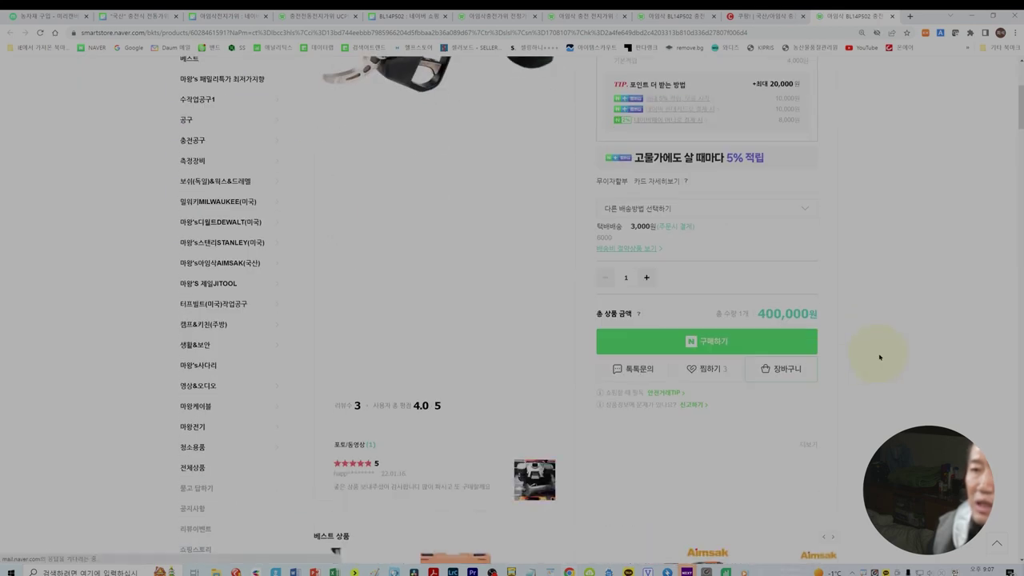
{"action": "scroll", "coordinate": [480, 397], "scroll_direction": "up", "scroll_amount": 2}
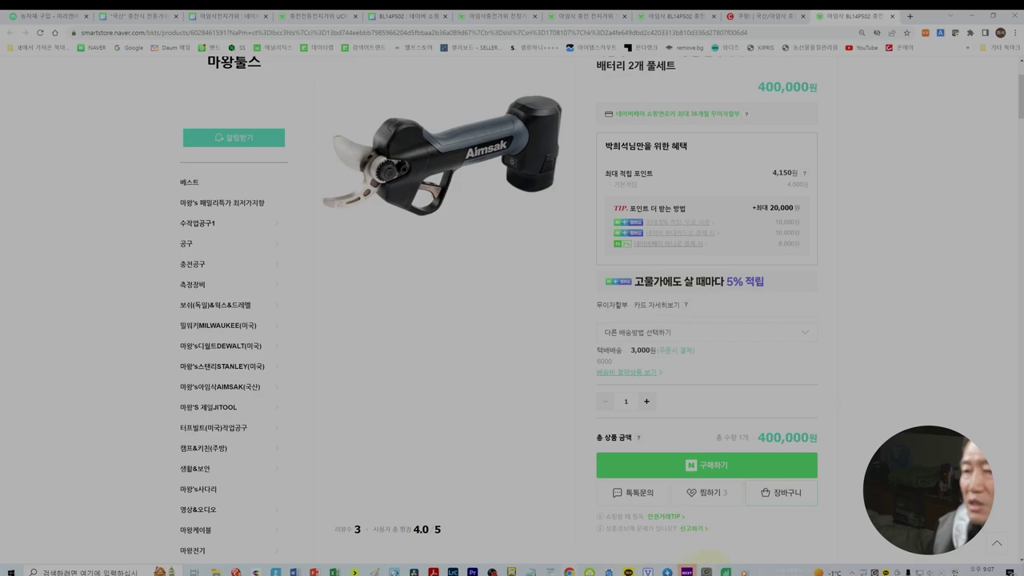
Step: In the spreadsheet, compare the 마왕툴스 and first 11번가 purchase prices with the 네이스 건설기계 package of three 3Ah batteries
{"action": "left_click", "coordinate": [726, 571]}
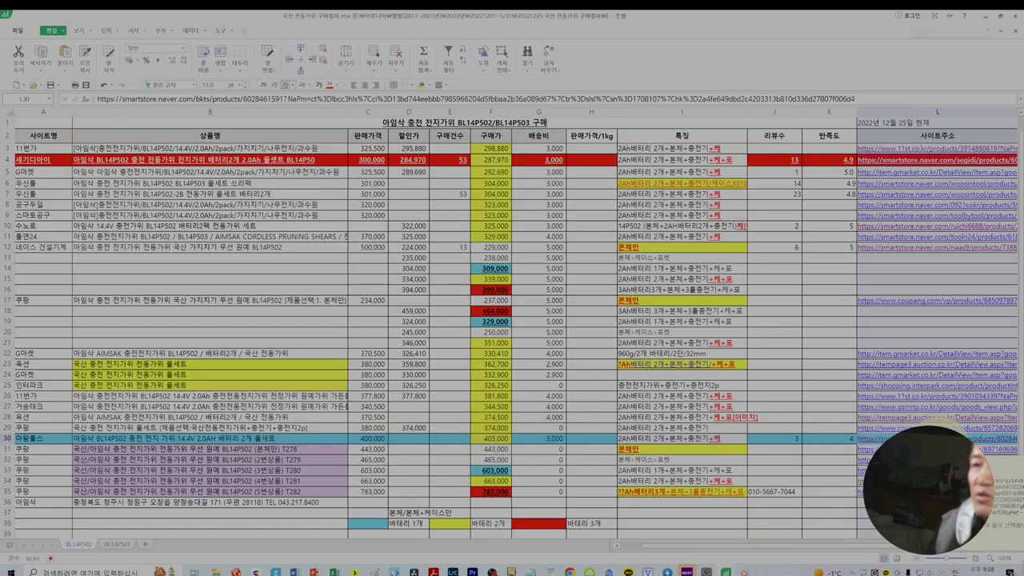
{"action": "left_click", "coordinate": [504, 439]}
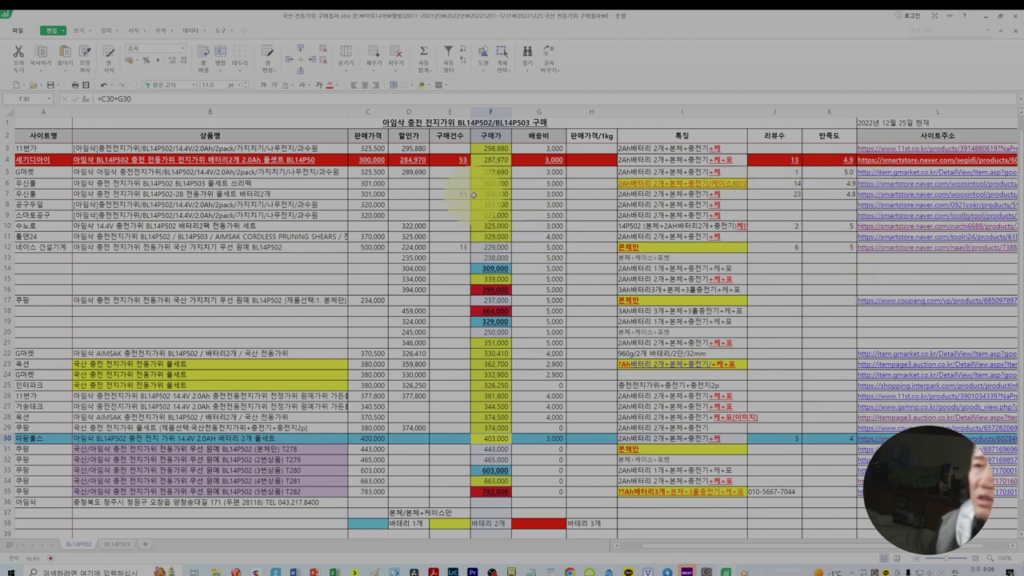
{"action": "left_click", "coordinate": [490, 149]}
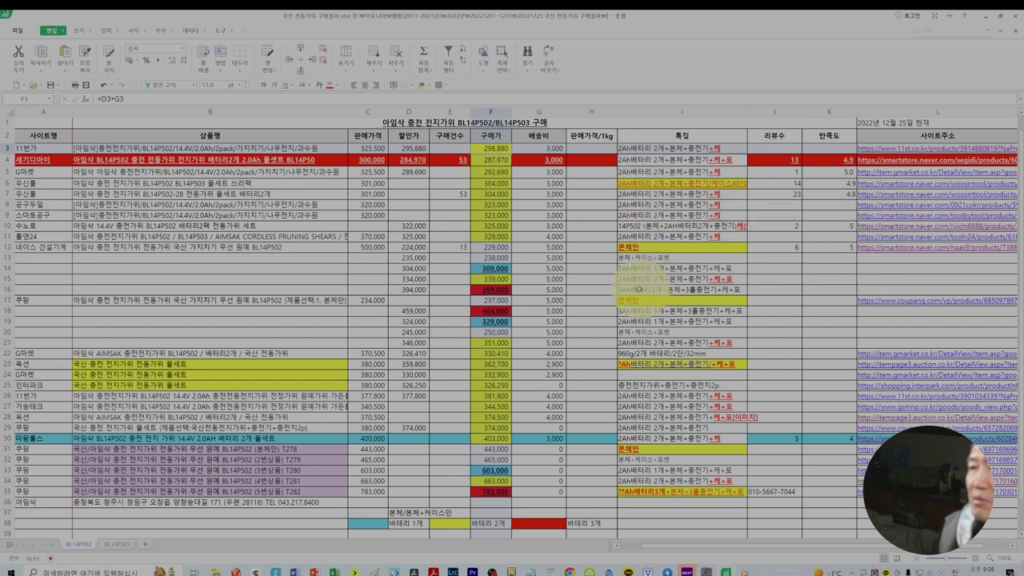
{"action": "left_click", "coordinate": [636, 290]}
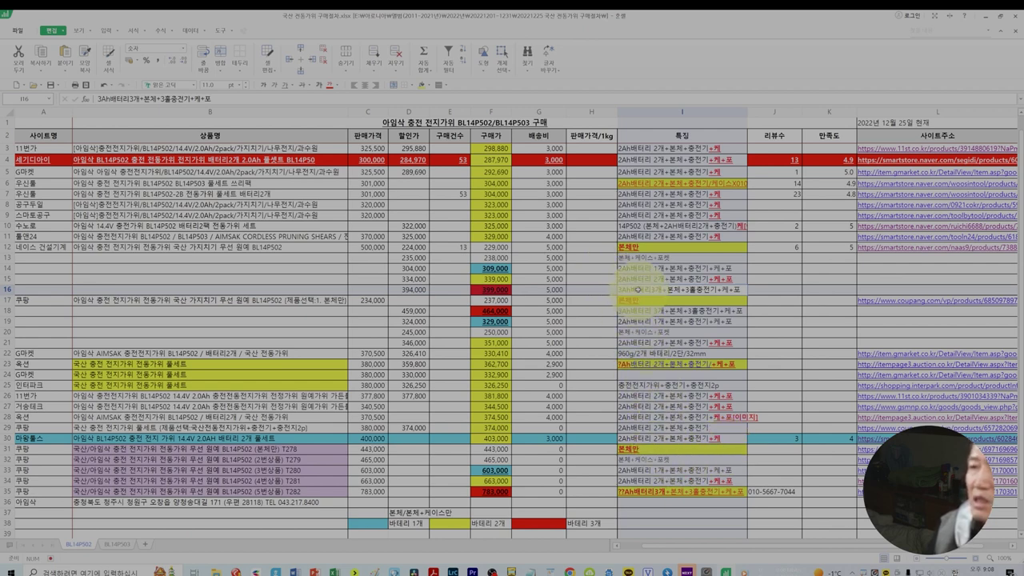
Step: Open the 네이스 건설기계 product link and choose the option 3Ah배터리3개+본체+3홀충전기+케+포
{"action": "left_click", "coordinate": [890, 248]}
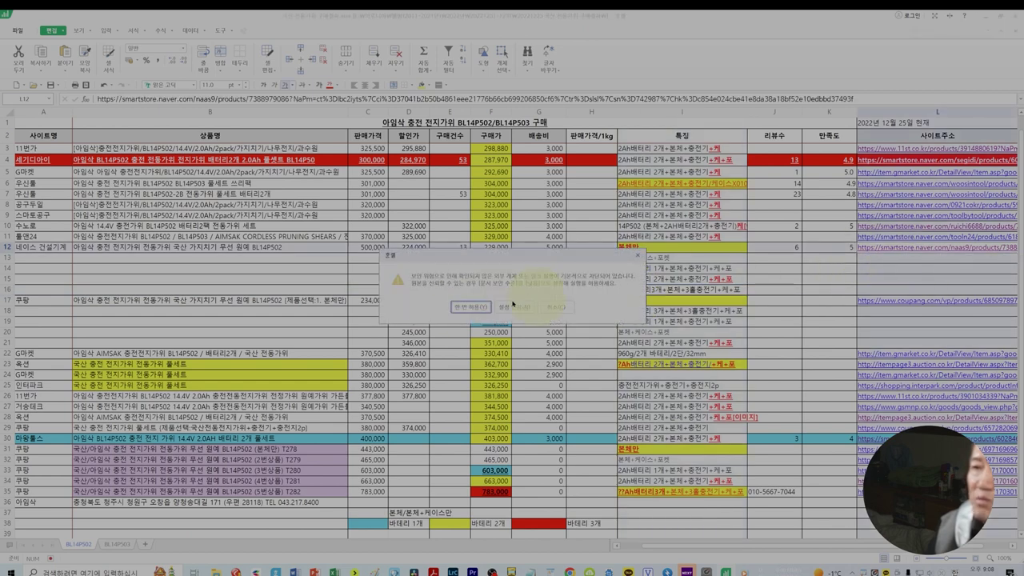
{"action": "left_click", "coordinate": [514, 305]}
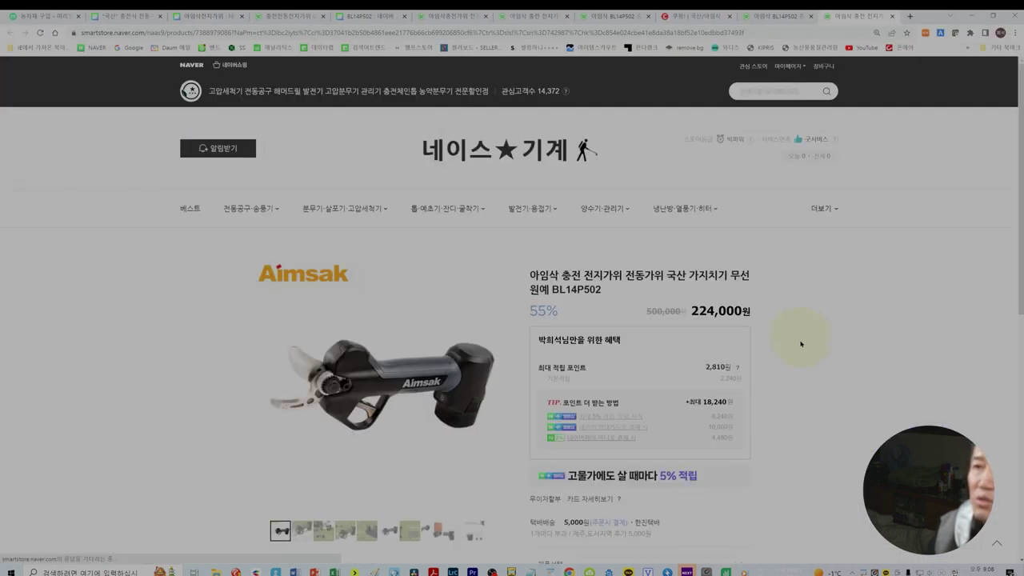
{"action": "scroll", "coordinate": [868, 280], "scroll_direction": "down", "scroll_amount": 3}
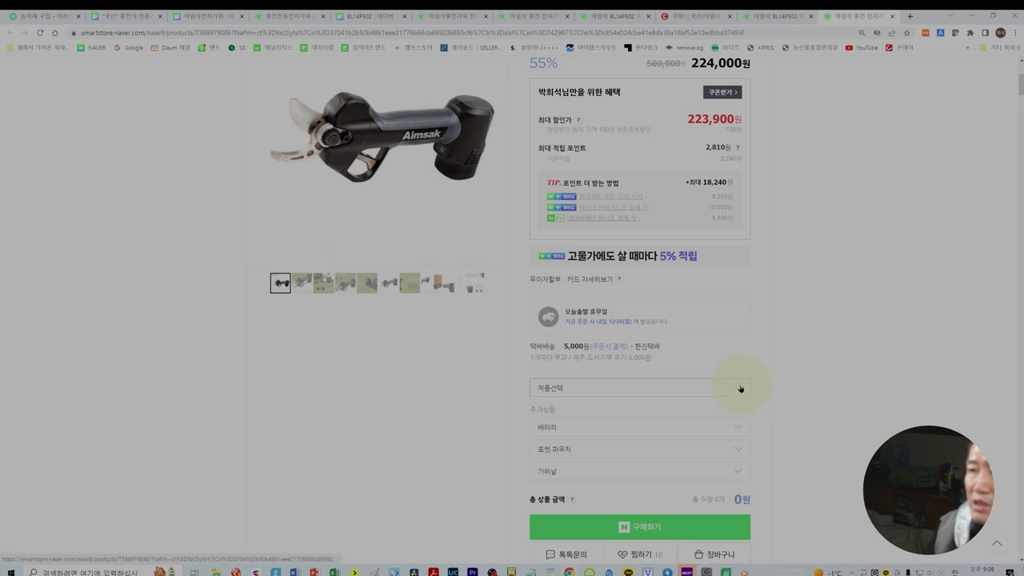
{"action": "left_click", "coordinate": [740, 388]}
{"action": "left_click", "coordinate": [662, 484]}
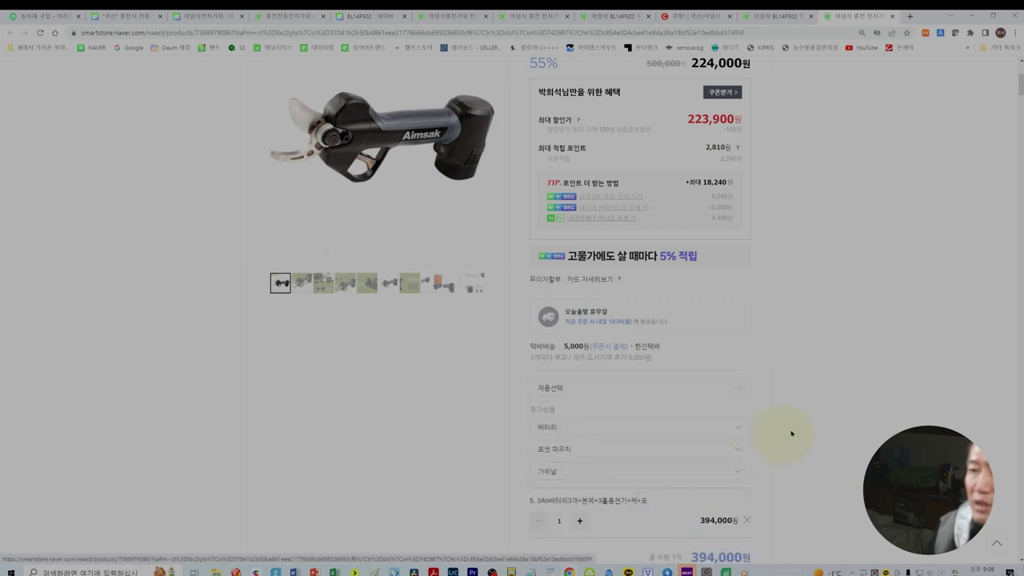
Step: Review the selected package's total, customer reviews, included parts and specifications on the 네이스 page, then return to the spreadsheet
{"action": "scroll", "coordinate": [849, 405], "scroll_direction": "down", "scroll_amount": 3}
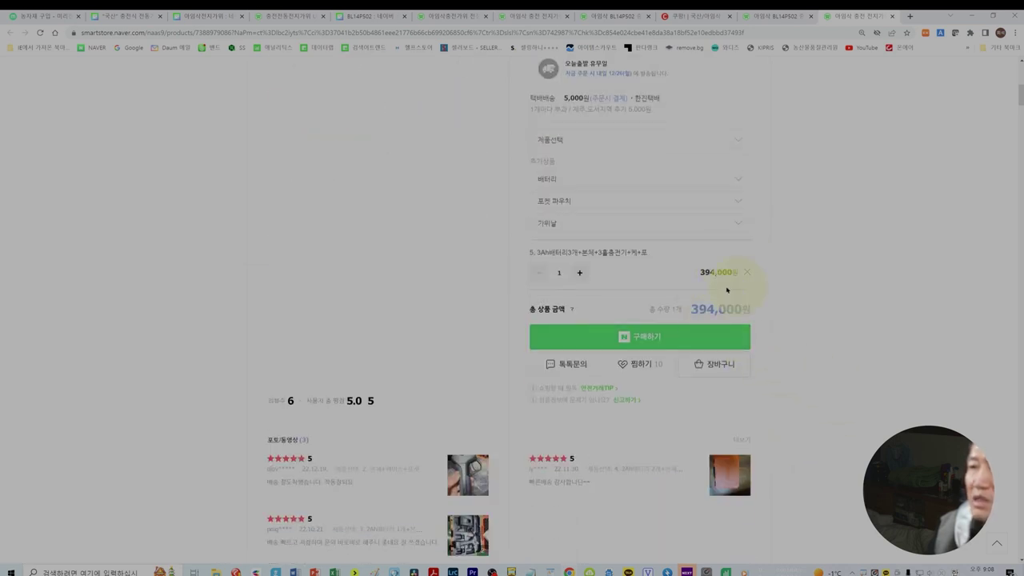
{"action": "scroll", "coordinate": [846, 324], "scroll_direction": "down", "scroll_amount": 3}
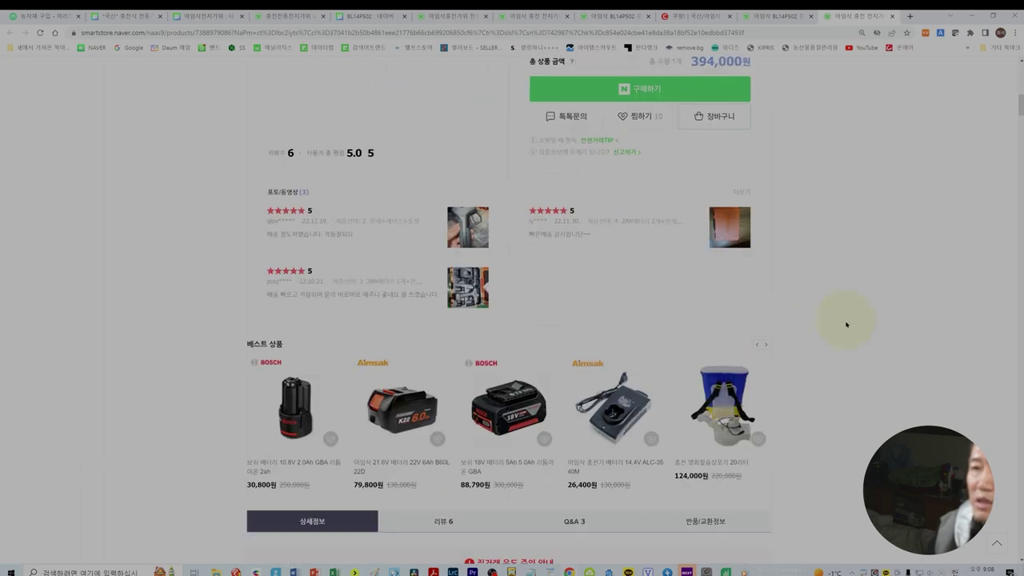
{"action": "scroll", "coordinate": [846, 324], "scroll_direction": "down", "scroll_amount": 20}
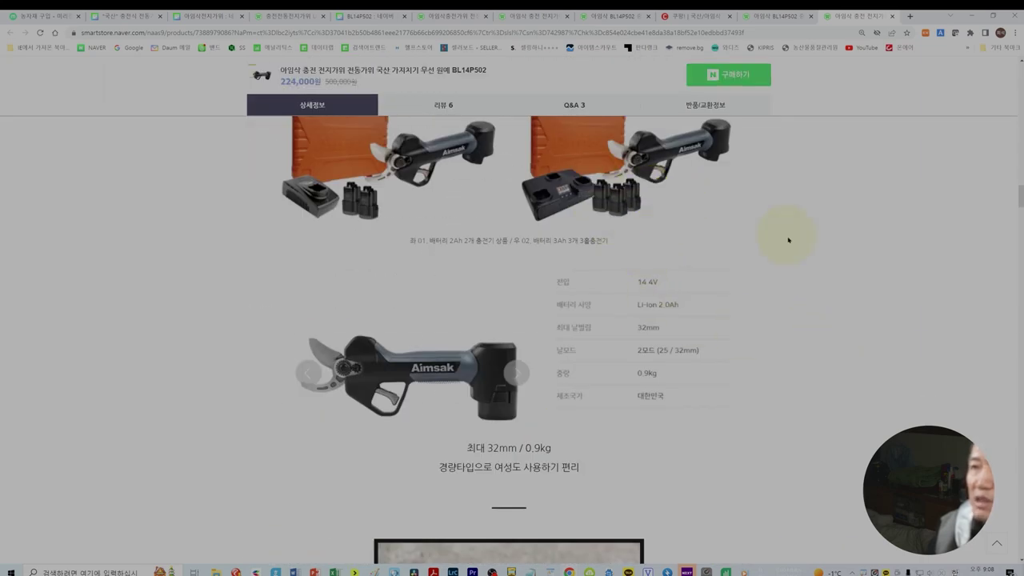
{"action": "scroll", "coordinate": [786, 238], "scroll_direction": "up", "scroll_amount": 2}
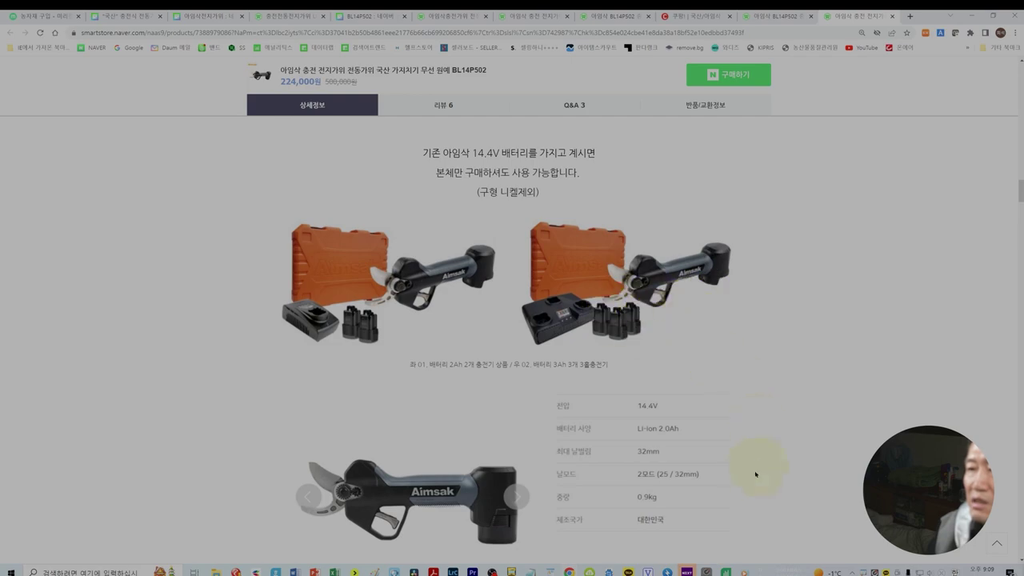
{"action": "left_click", "coordinate": [724, 571]}
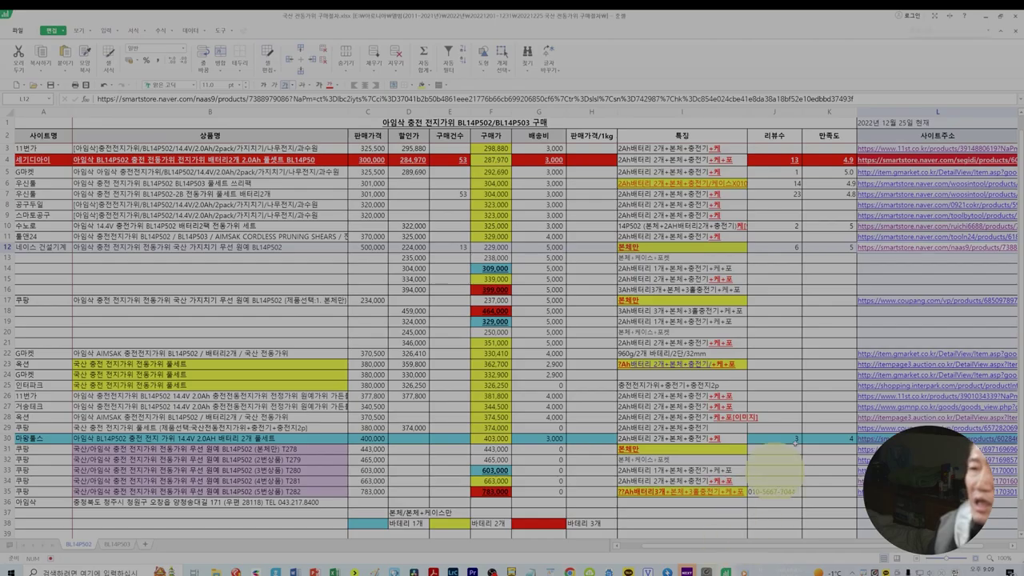